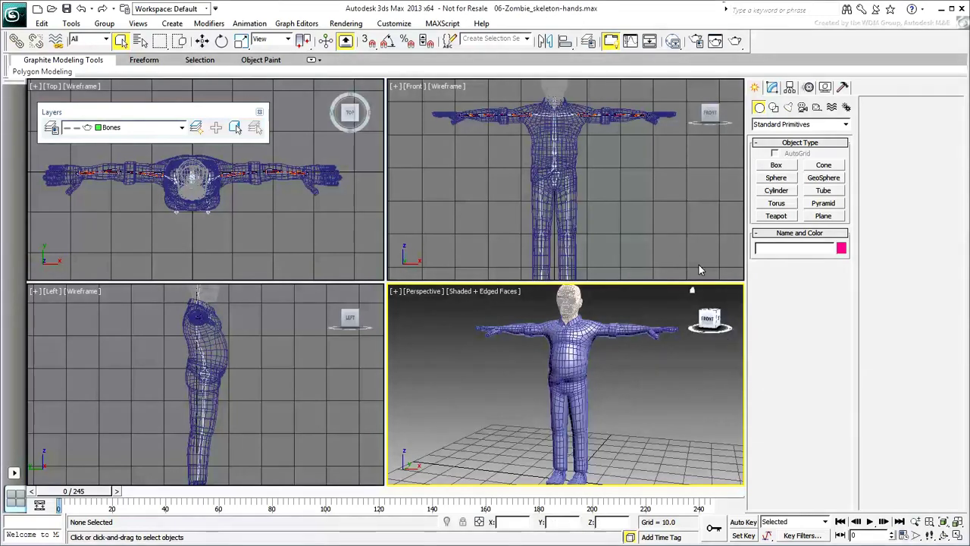
- Maximize the Front view, switch it to Shaded display and frame the character's upper body
left_click(679, 245)
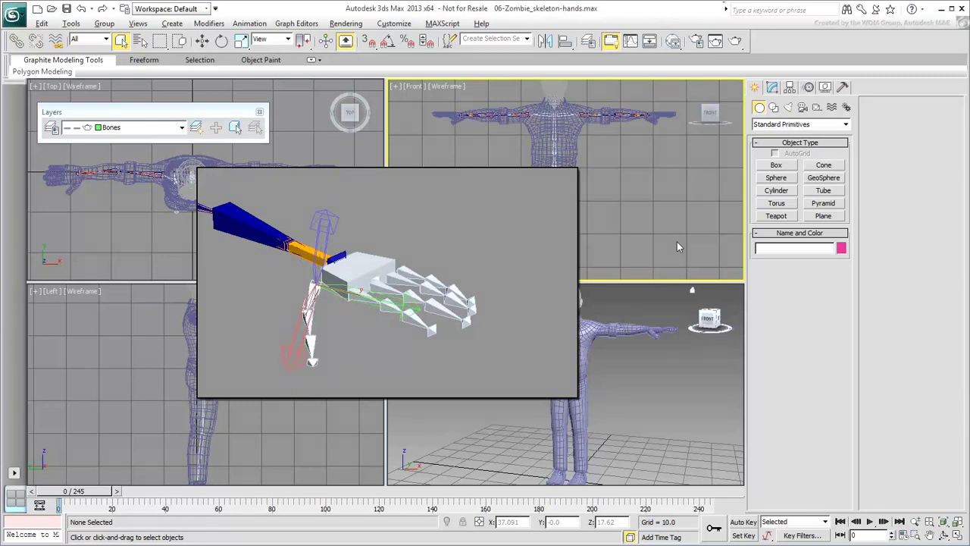
key("alt+w")
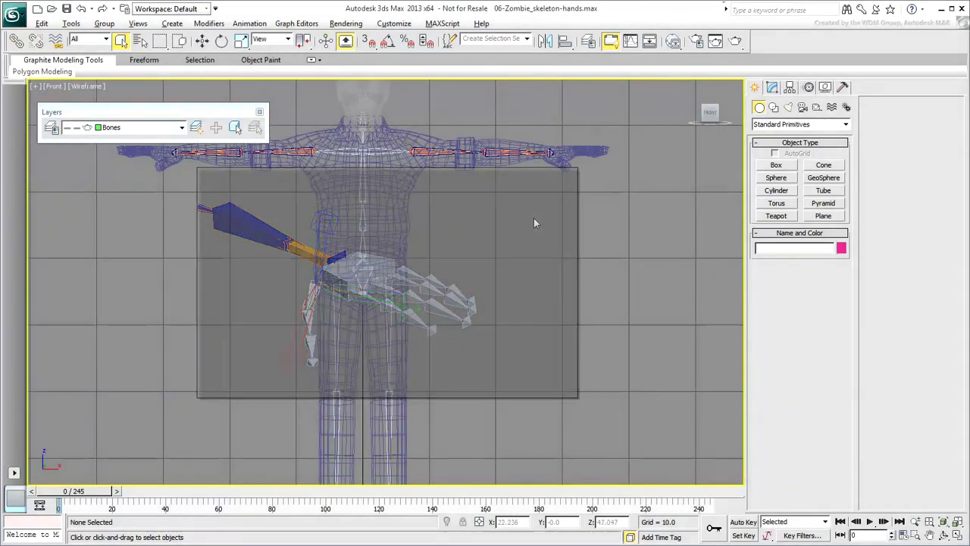
left_click(84, 88)
left_click(115, 113)
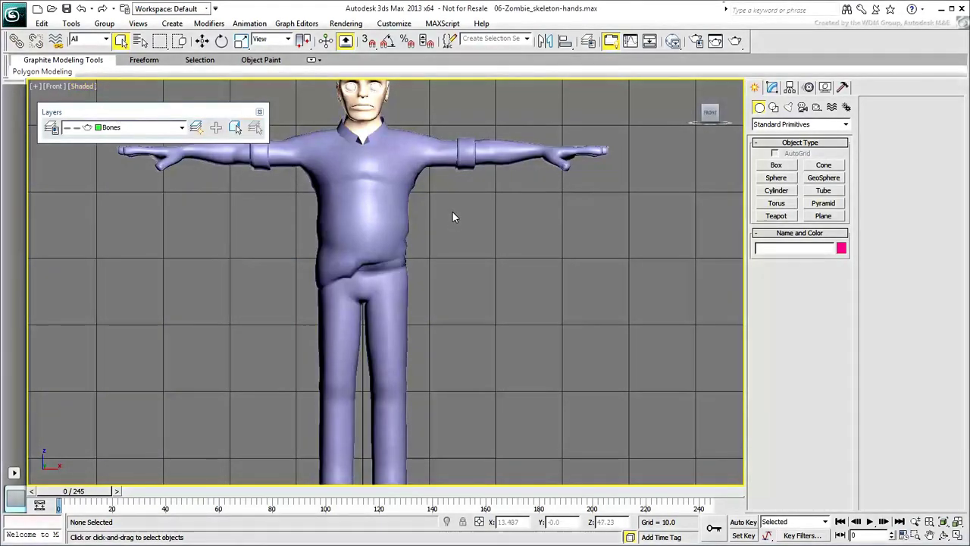
middle_click_drag(453, 198, 473, 300)
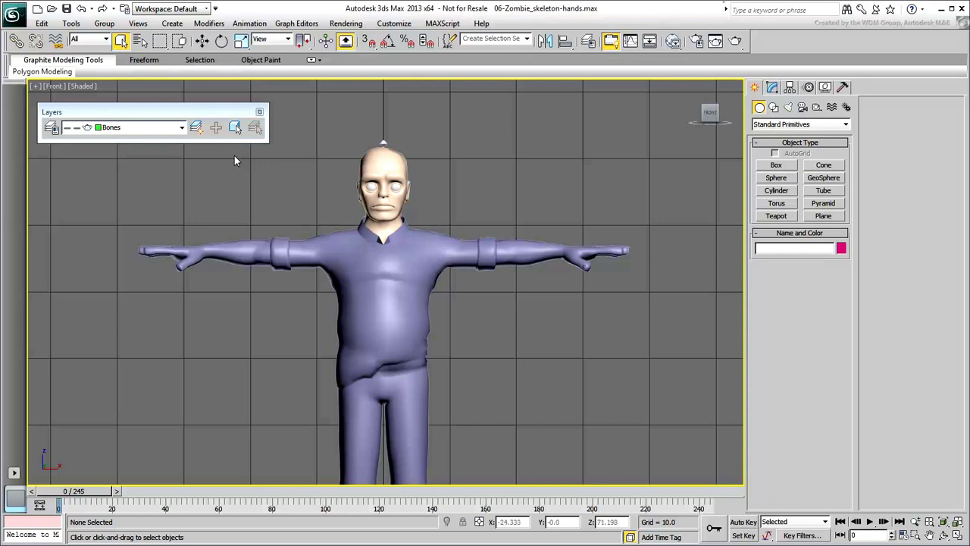
- Unfreeze the Mesh layer and make zombie_mesh see-through so the bones inside can be seen
left_click(181, 127)
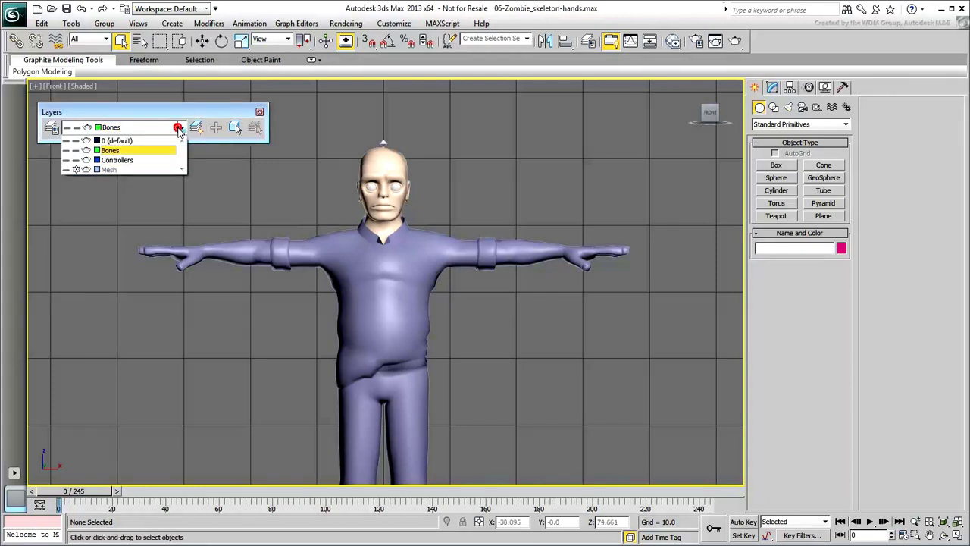
left_click(77, 170)
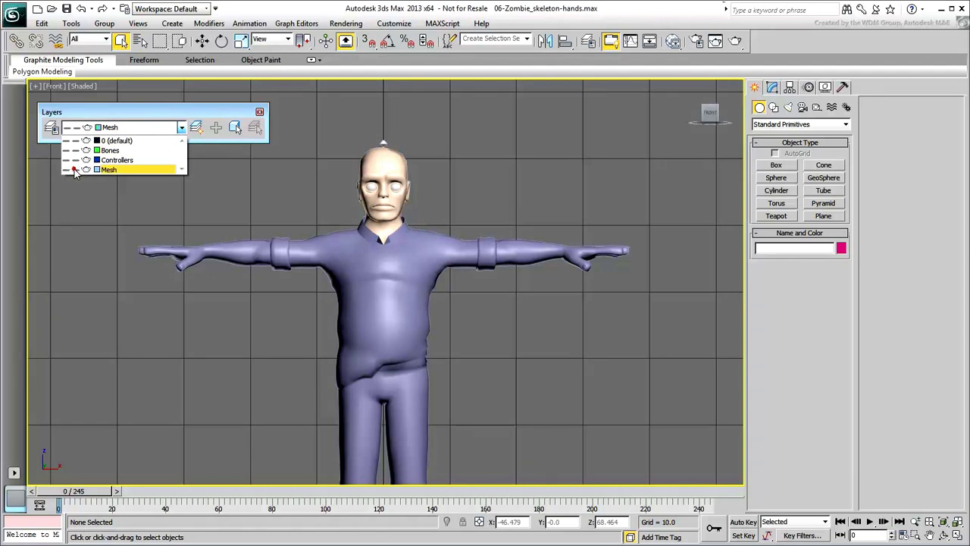
left_click(409, 329)
key("alt+x")
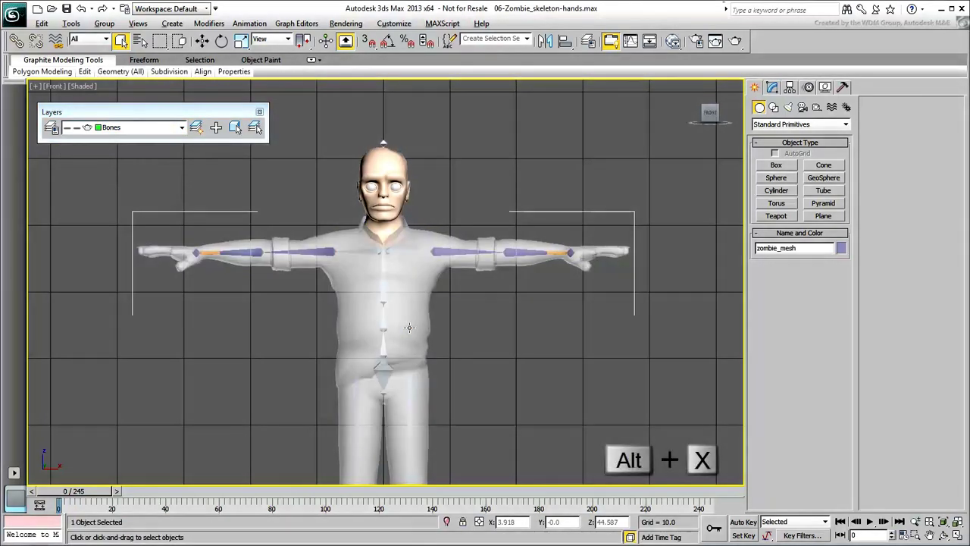
- Freeze the Mesh layer again
left_click(182, 129)
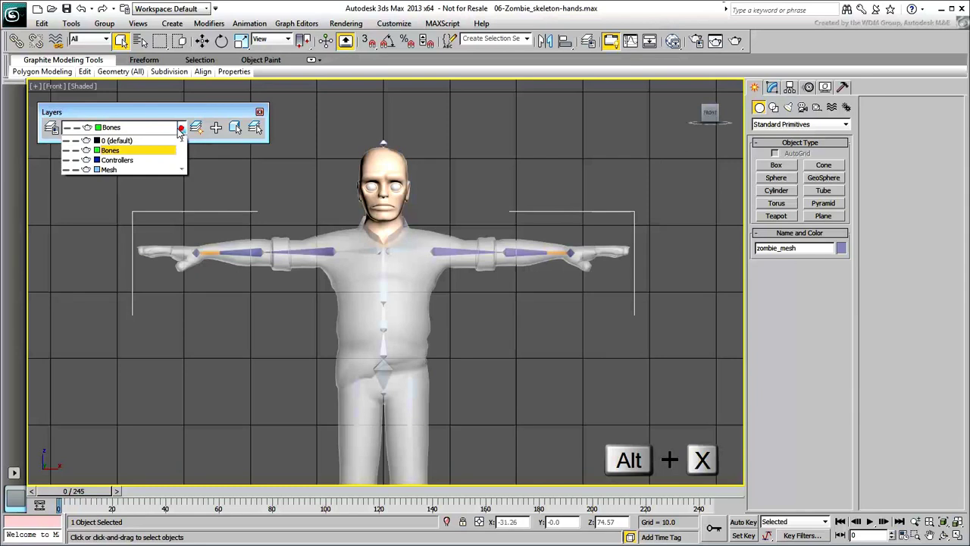
left_click(76, 169)
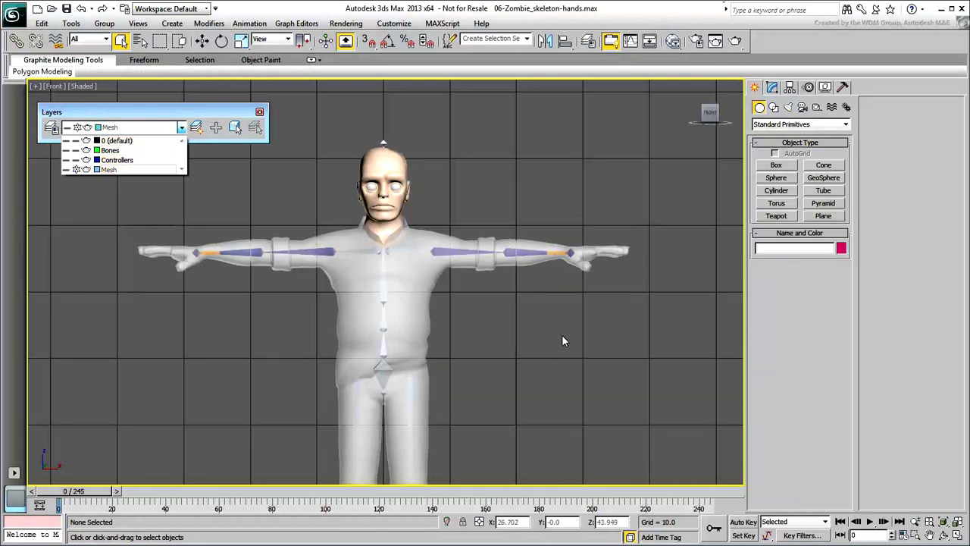
left_click(535, 294)
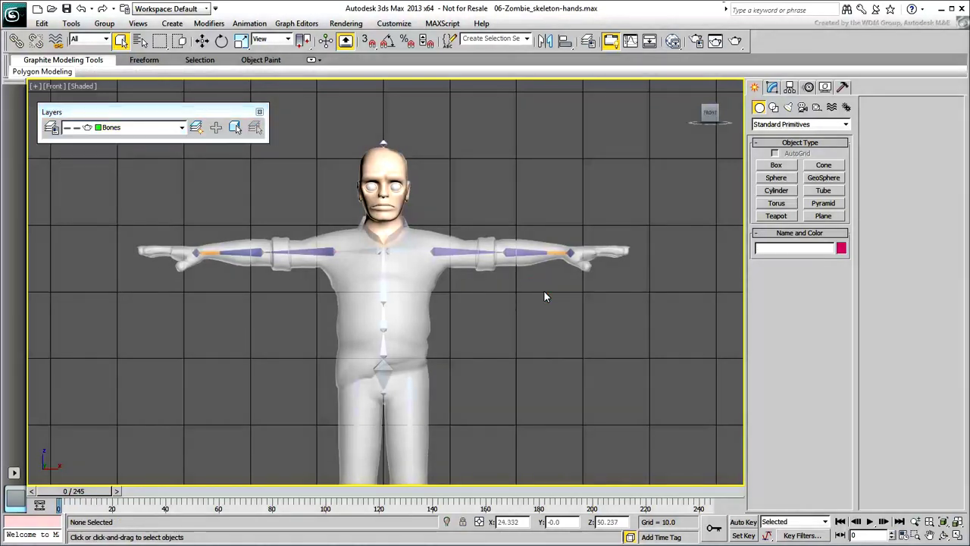
- Zoom in on the character's left hand in the Front view and turn on Edged Faces display
middle_click_drag(607, 267, 459, 367)
scroll(531, 311, "up", 6)
key("F4")
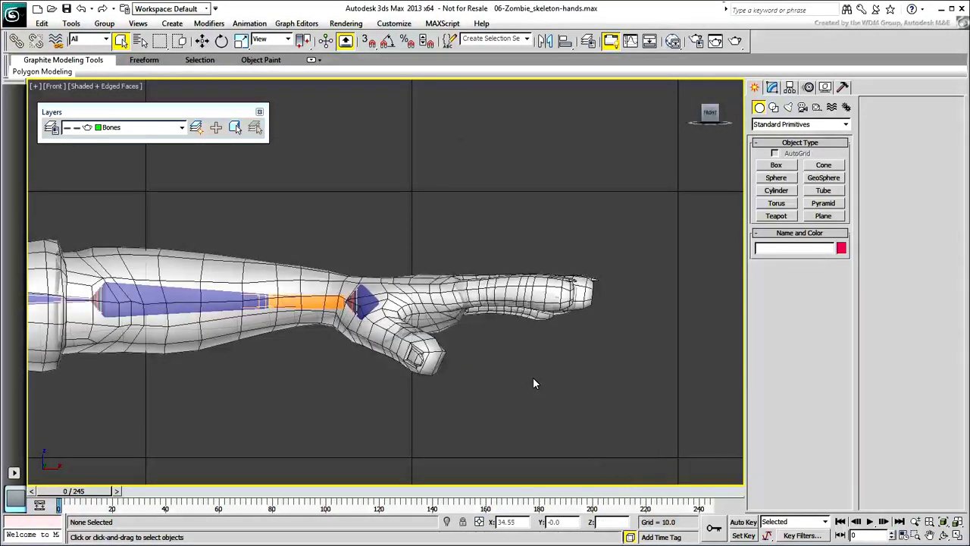
scroll(494, 373, "up", 1)
scroll(493, 372, "up", 2)
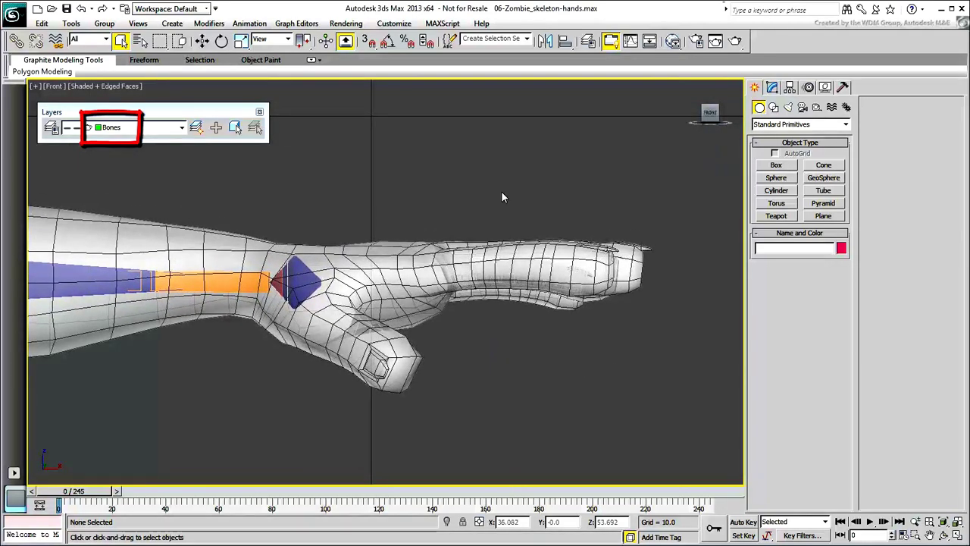
- Start creating bones with the bone width and height both set to 0.5
left_click(847, 107)
left_click(777, 166)
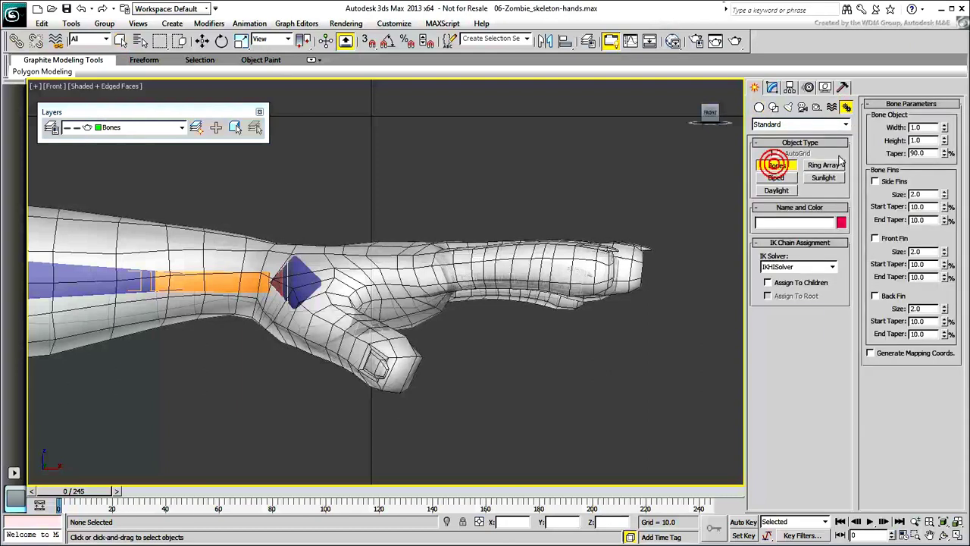
left_click_drag(926, 128, 887, 134)
type("0.5")
key("Tab")
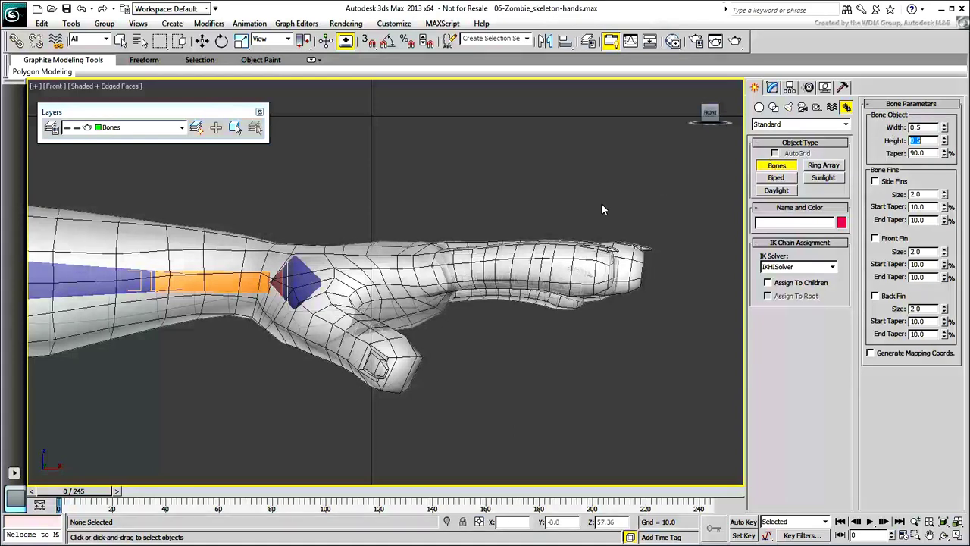
- Draw a single bone with an end nub from just past the wrist to the knuckles in the Front view
left_click(332, 274)
right_click(362, 281)
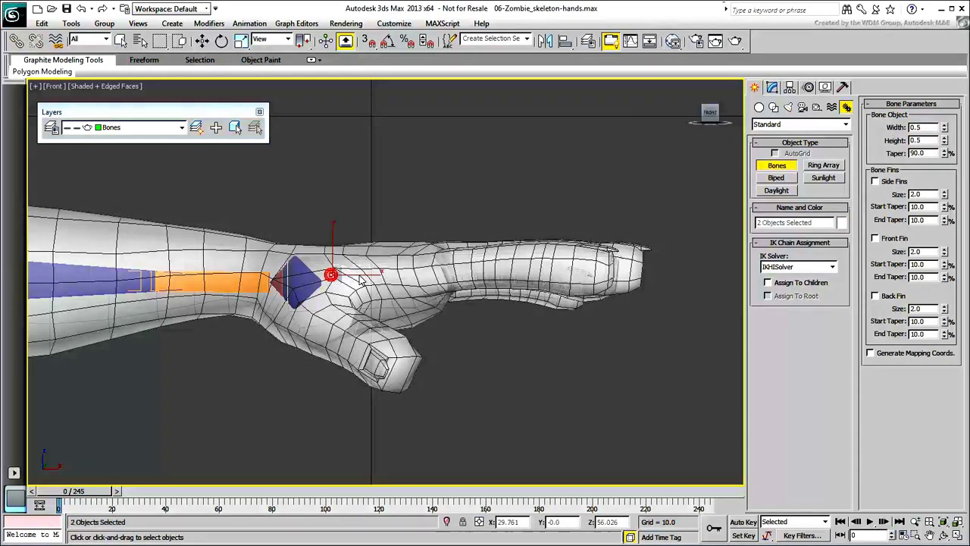
left_click(451, 271)
right_click(405, 323)
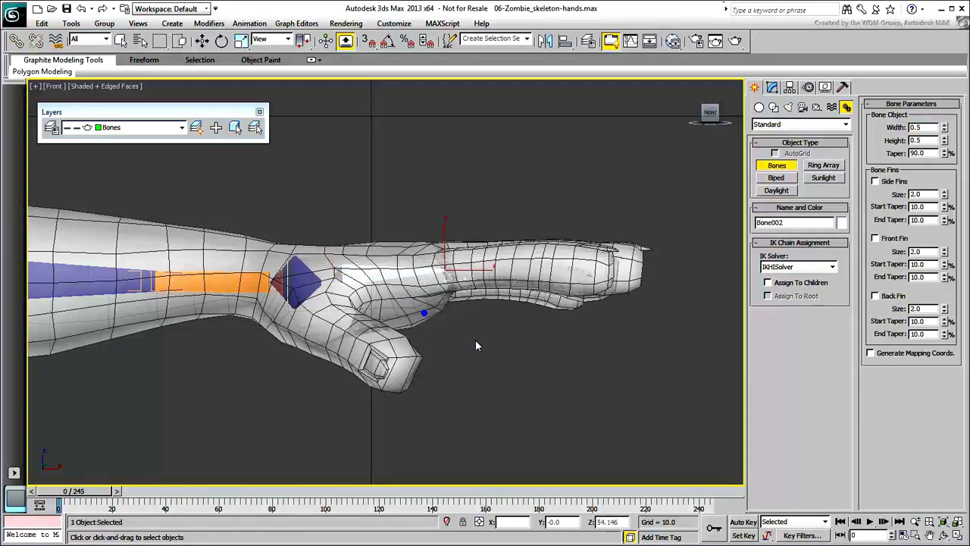
right_click(521, 367)
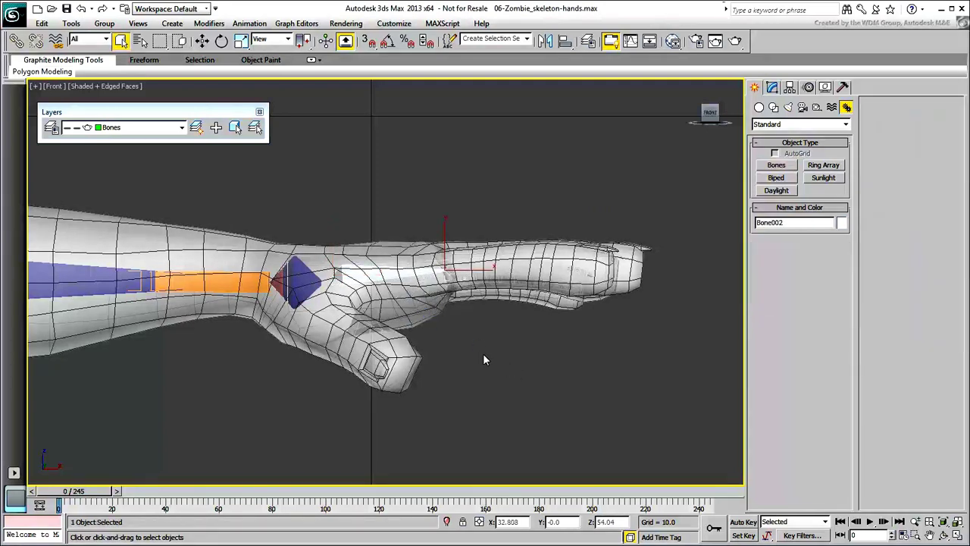
- Rename the new palm bone as Hand and its end bone as Hand-nub
right_click(402, 227)
left_click(804, 223)
type("Hand")
left_click_drag(509, 180, 456, 294)
double_click(802, 223)
type("Hand")
left_click_drag(388, 223, 369, 295)
- Align the Hand bone to the left wrist bone, pivot to pivot in X, Y and Z, matching the local X-axis orientation
middle_click_drag(451, 320, 362, 322, "alt")
scroll(363, 322, "up", 5)
key("F3")
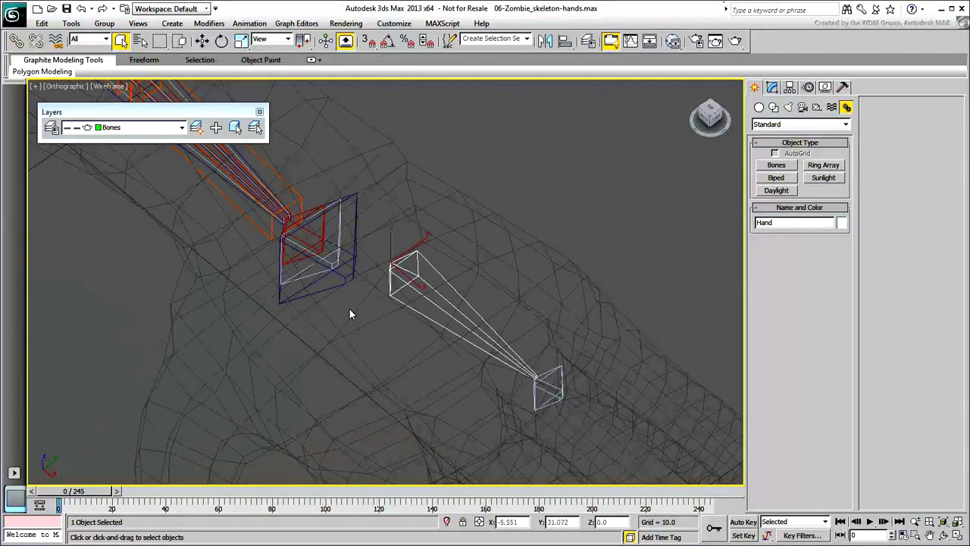
left_click(565, 43)
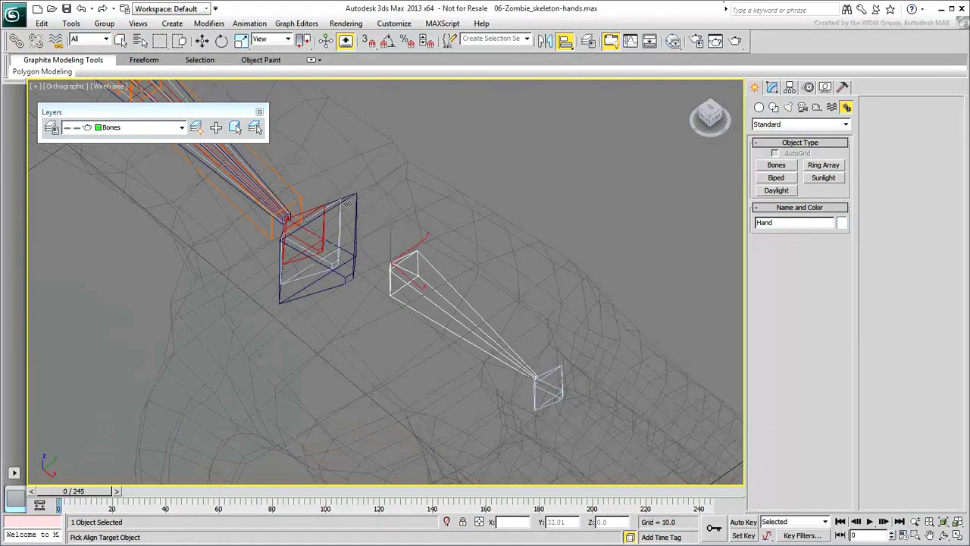
left_click(340, 229)
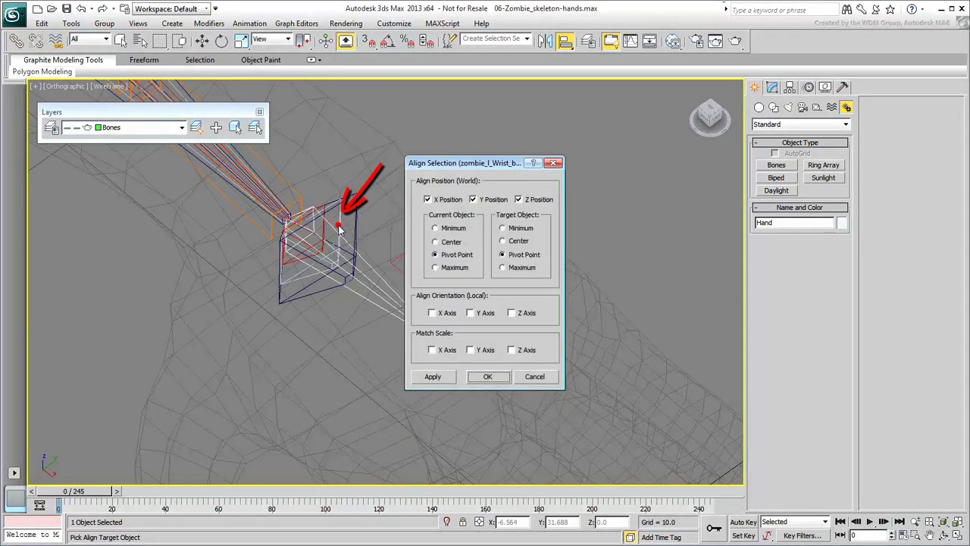
left_click_drag(485, 167, 819, 209)
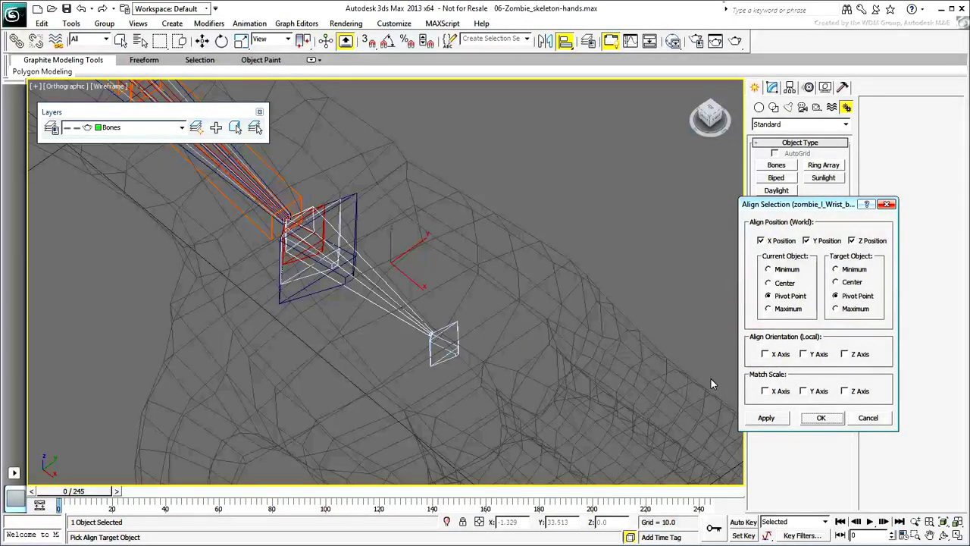
left_click(768, 359)
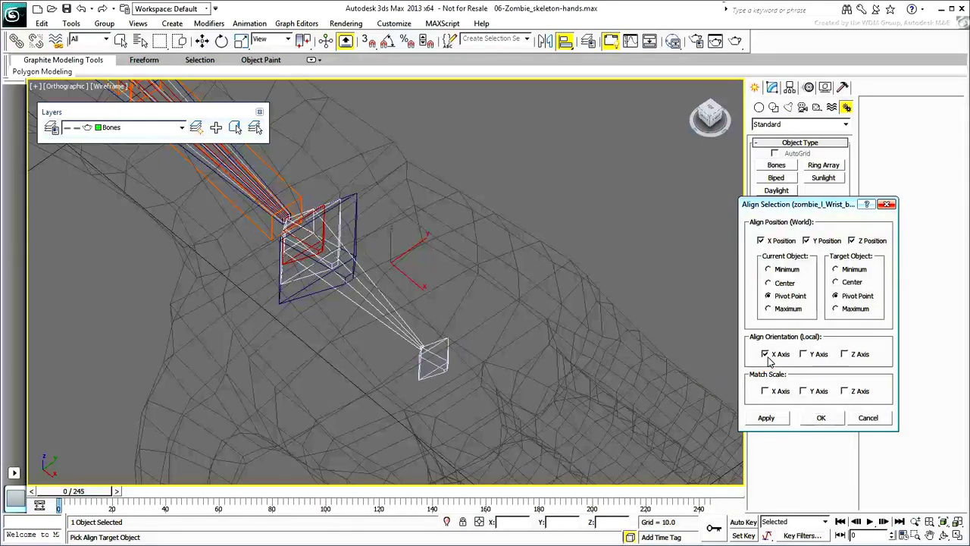
left_click(822, 420)
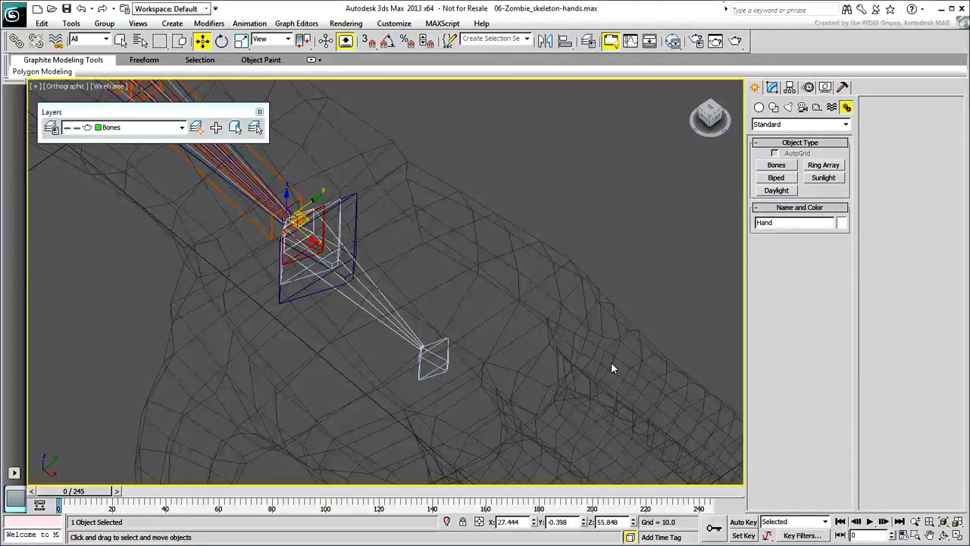
- In the Front view, use Bone Edit Mode with Local coordinates to move Hand-nub out to the base of the fingers
key("f")
key("F3")
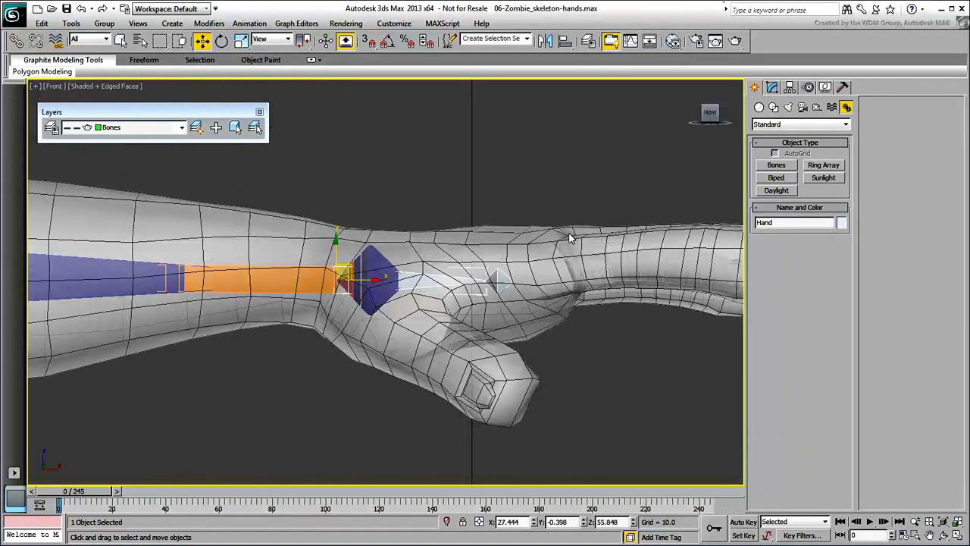
right_click(541, 222)
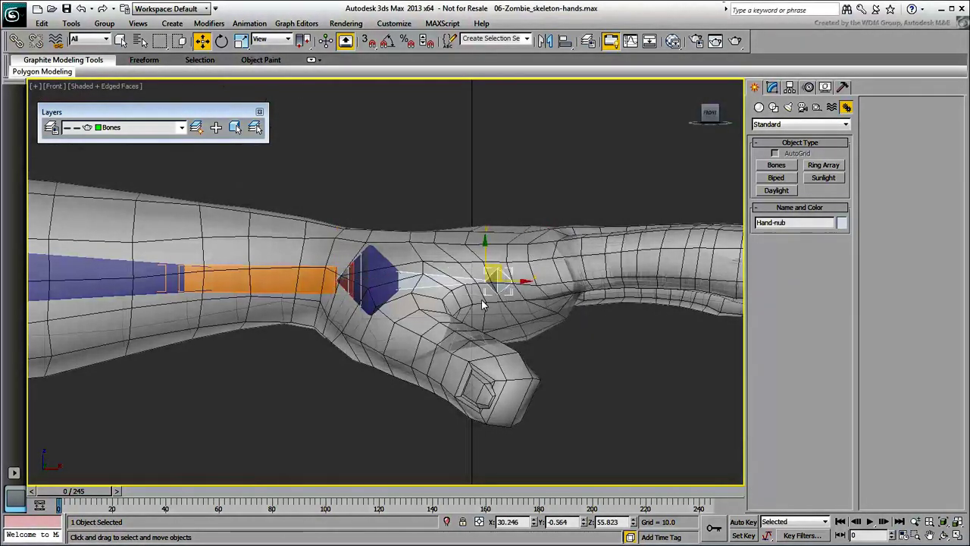
left_click(256, 24)
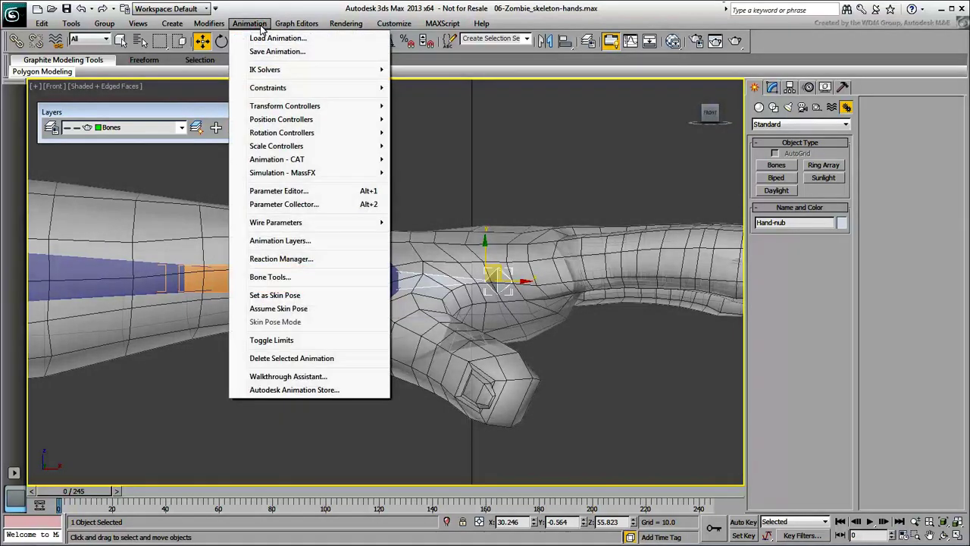
left_click(269, 277)
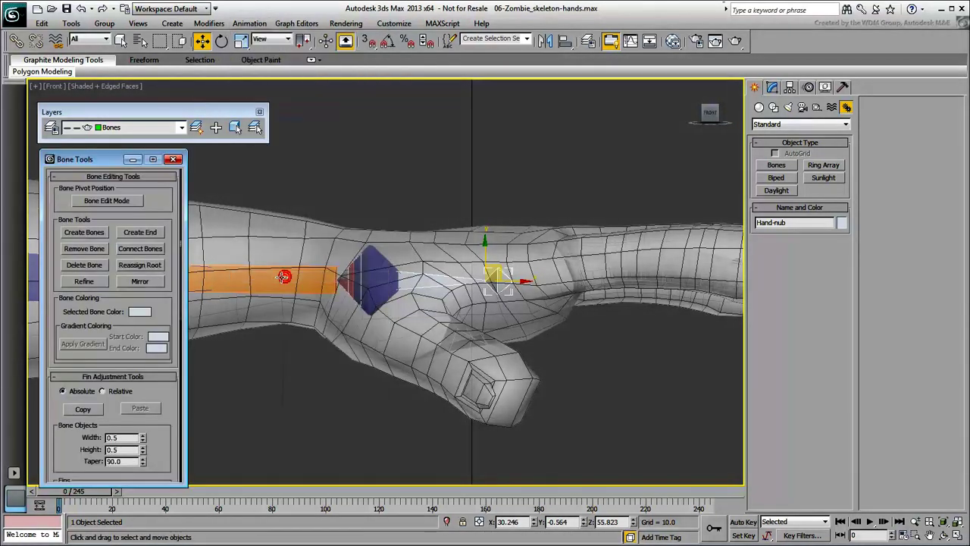
left_click(118, 201)
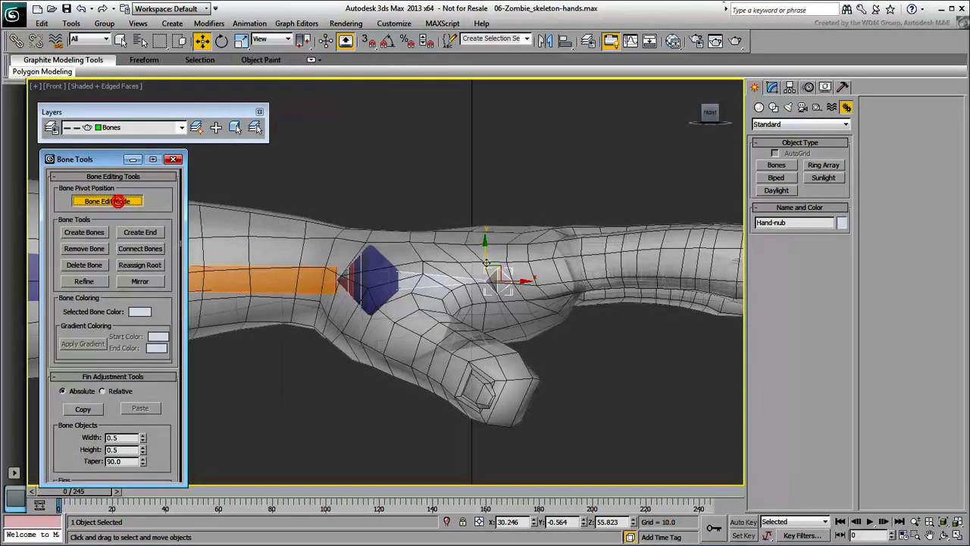
left_click(273, 40)
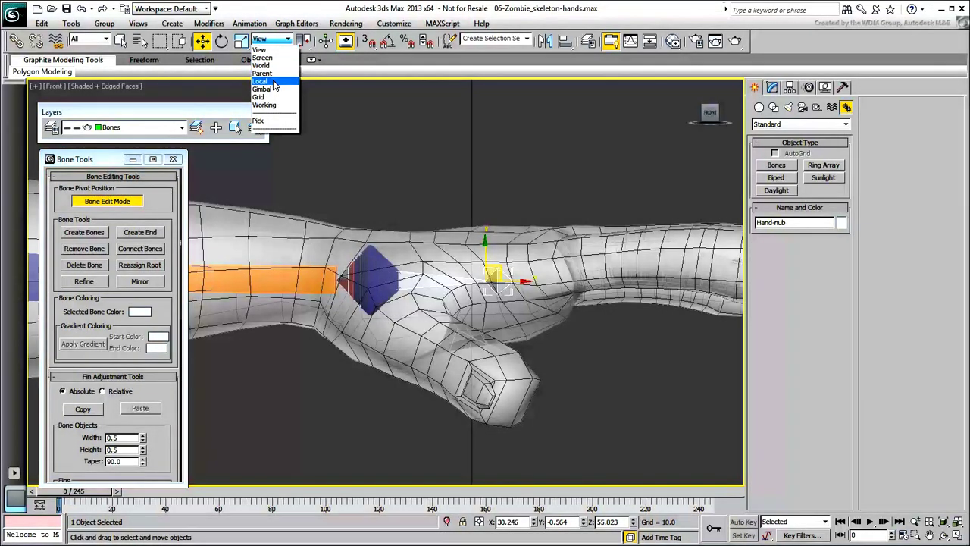
left_click(274, 82)
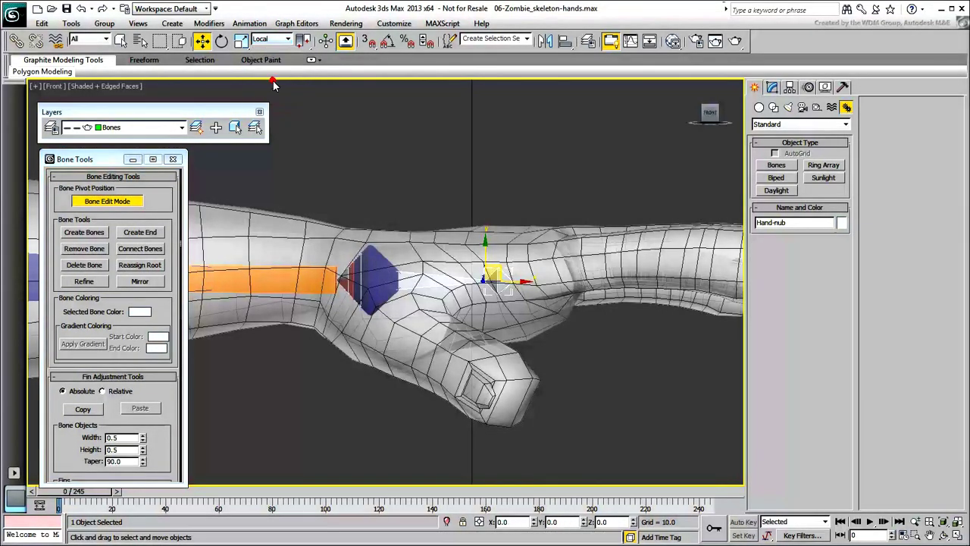
left_click_drag(497, 268, 556, 258)
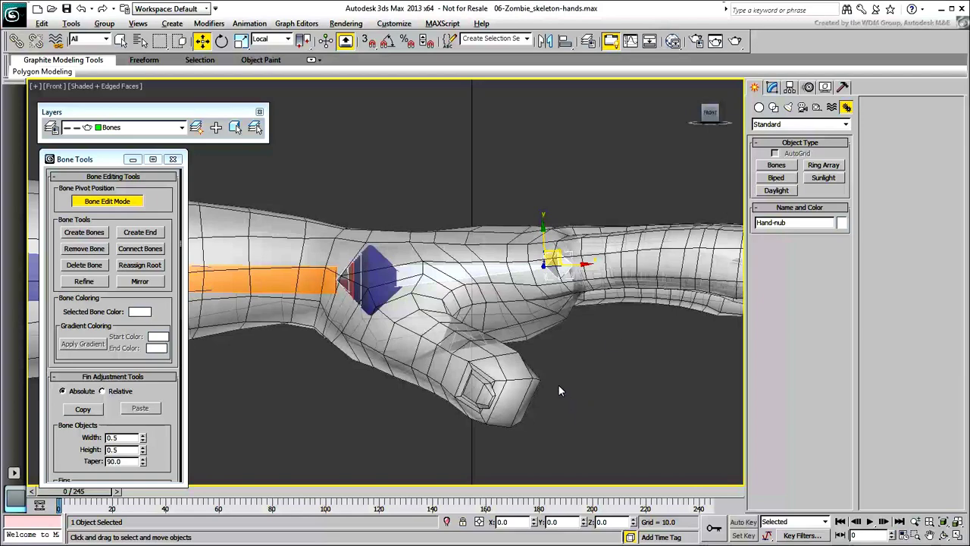
- Set the Hand bone's width to 1.55, height to 0.65 and taper to 30 so it fills the palm
middle_click_drag(558, 390, 480, 414, "alt")
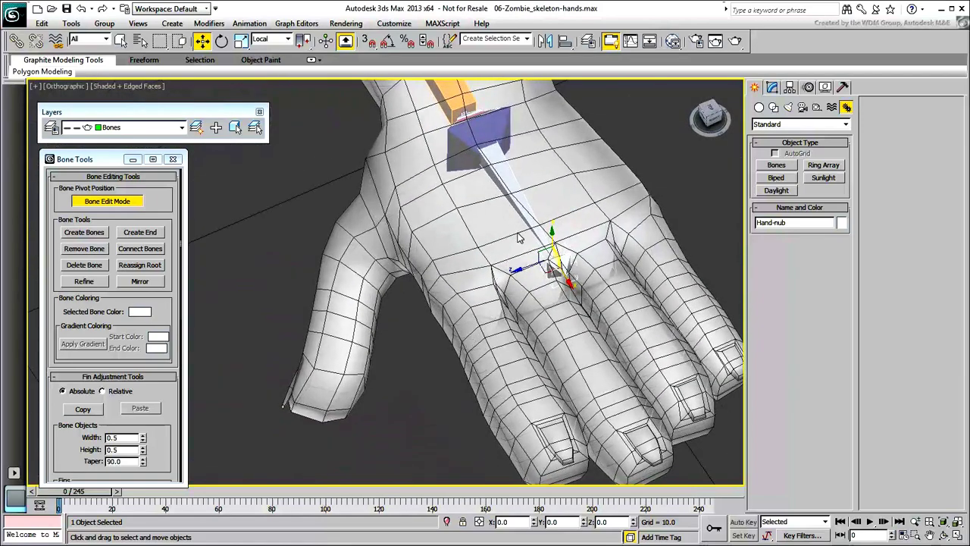
left_click(511, 184)
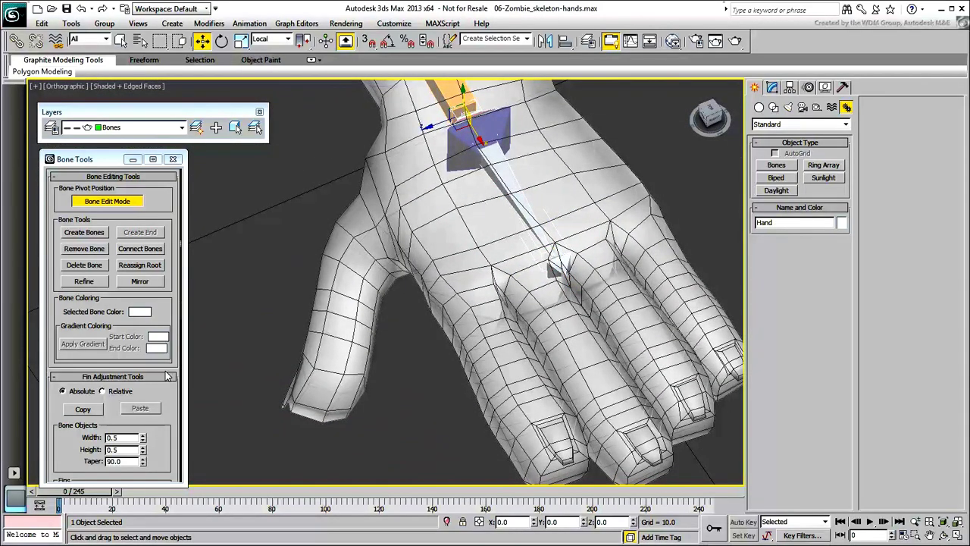
scroll(168, 447, "down", 5)
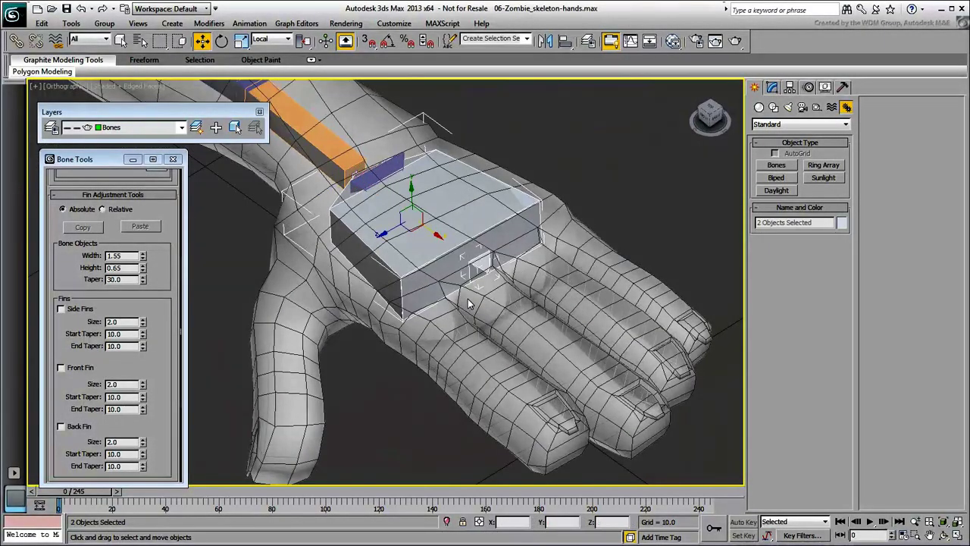
- Reset the stretch of the Hand and Hand-nub bones, then leave Bone Edit Mode and deselect them
scroll(162, 422, "down", 5)
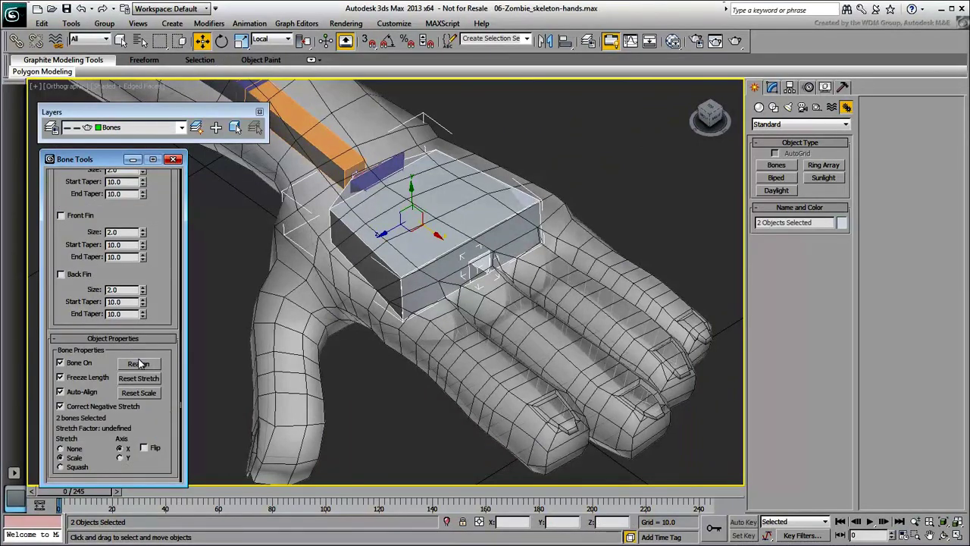
left_click(145, 383)
scroll(114, 319, "up", 10)
left_click(124, 200)
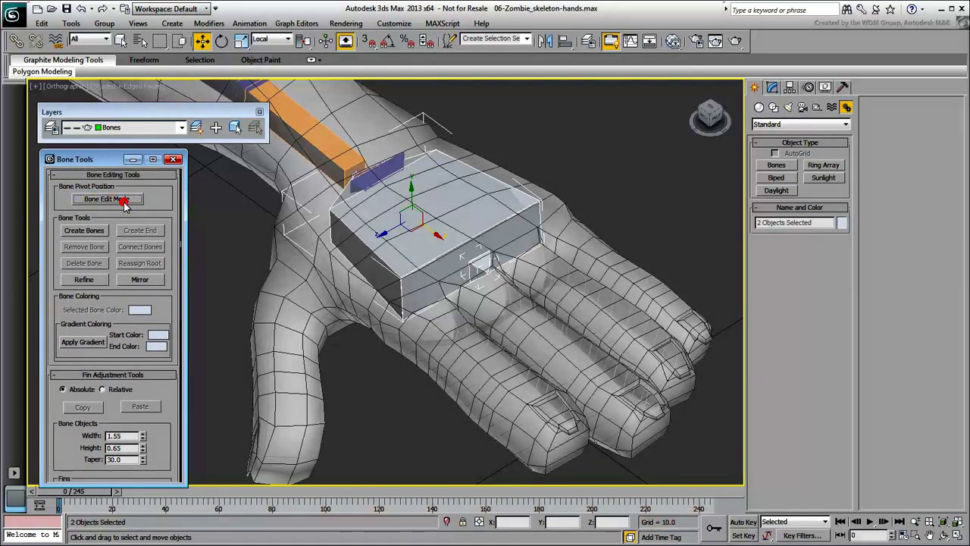
left_click(626, 221)
scroll(541, 253, "up", 2)
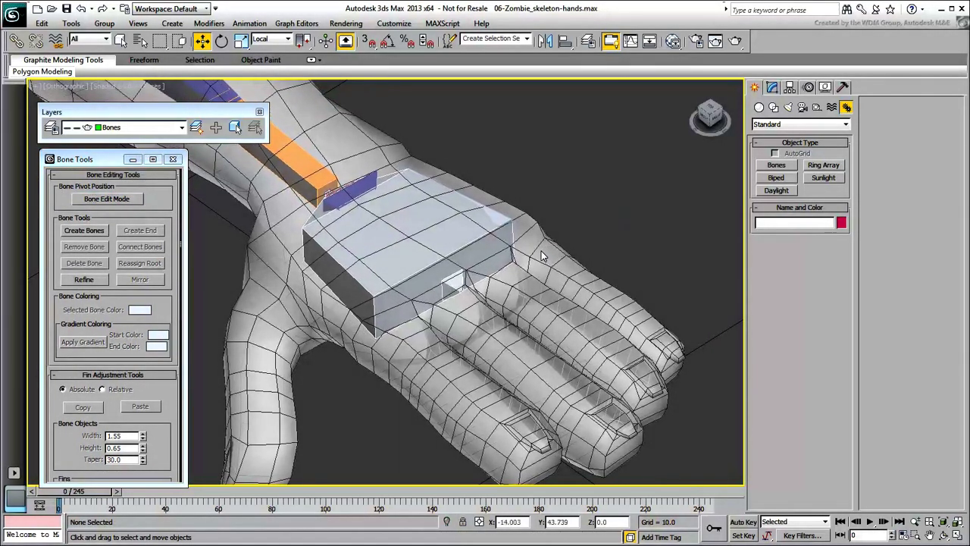
scroll(542, 255, "down", 3)
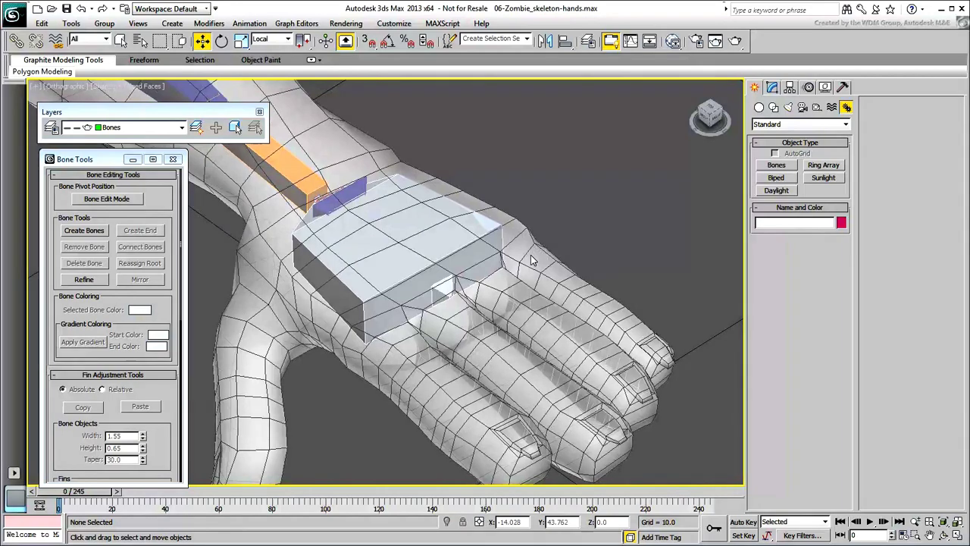
- In the Front view, draw a chain of three bones with an end nub from the knuckle to the fingertip
key("f")
scroll(573, 152, "up", 6)
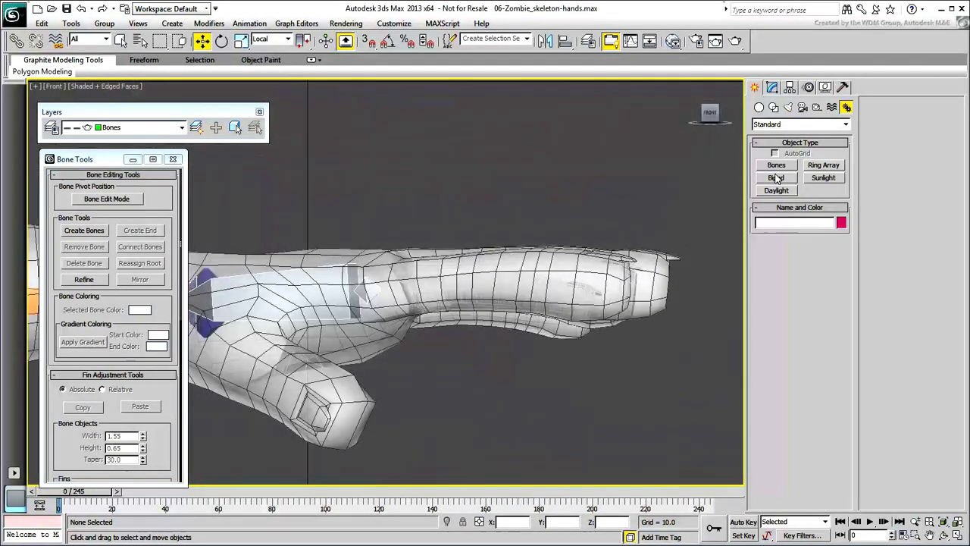
left_click(777, 165)
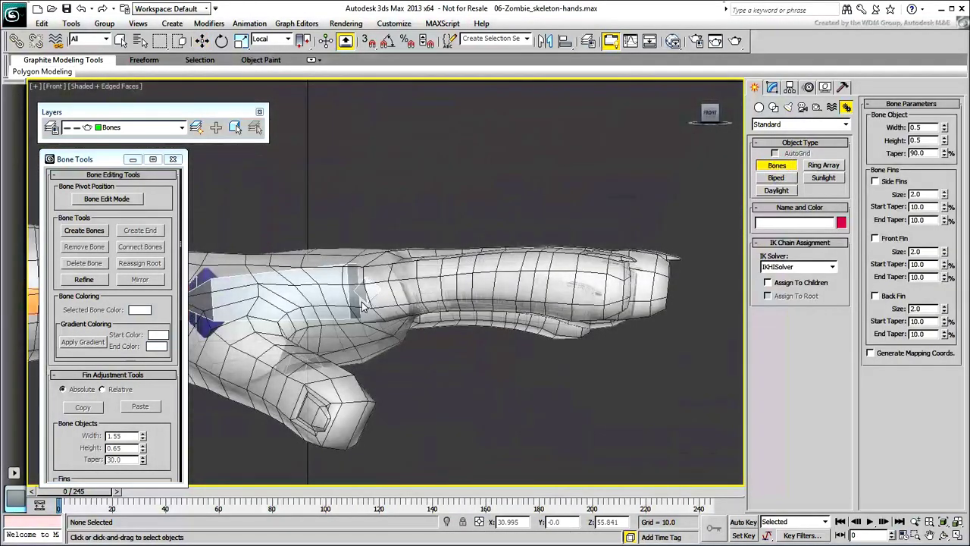
left_click(394, 286)
left_click(443, 282)
left_click(525, 283)
left_click(618, 293)
right_click(618, 294)
- In wireframe display, rename the three finger bones from knuckle to tip as Index_1, Index_2 and Index_3
key("F3")
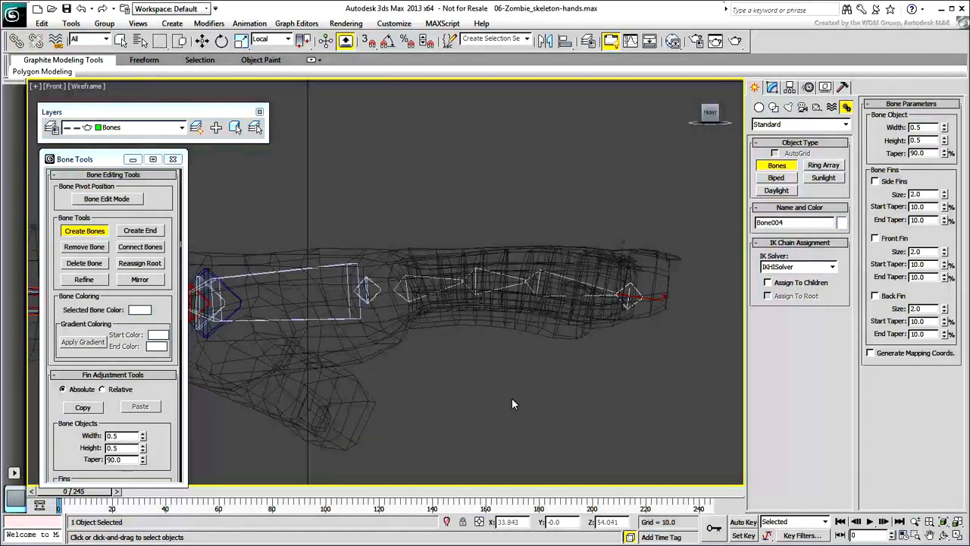
key("w")
left_click_drag(425, 231, 410, 329)
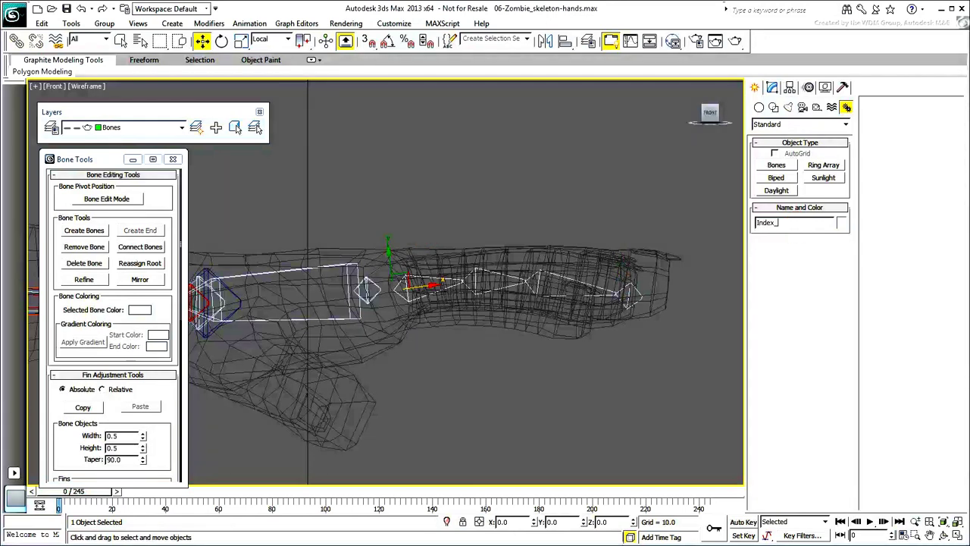
left_click(793, 222)
key("ctrl+c")
left_click(499, 284)
left_click_drag(555, 307, 554, 309)
double_click(793, 222)
key("ctrl+v")
type("3")
- Rename the finger chain's end bone as Index_3-nub
left_click_drag(668, 249, 632, 310)
double_click(803, 223)
key("ctrl+v")
type("3-n")
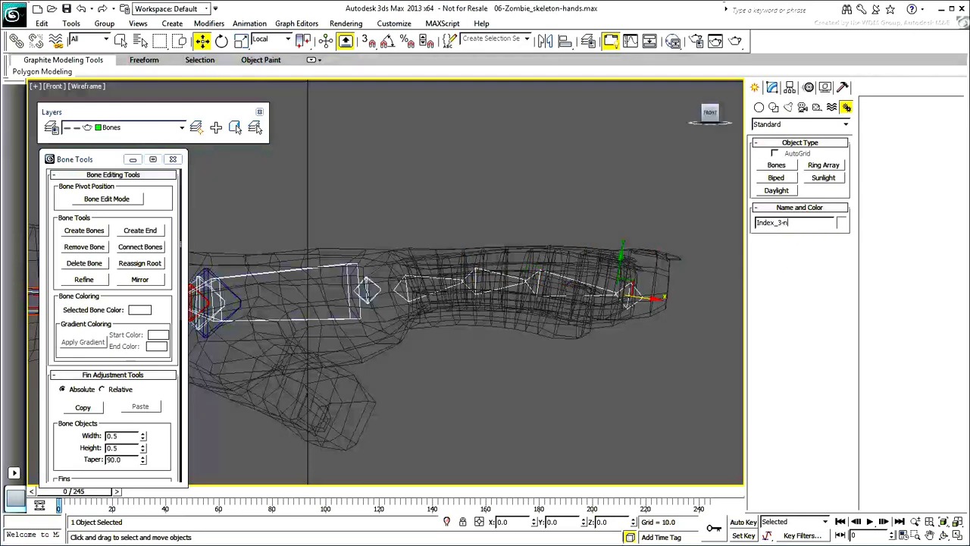
type("ub")
- In the Top view, move the Index_1 chain across to the base of the index finger
left_click_drag(423, 217, 407, 333)
key("t")
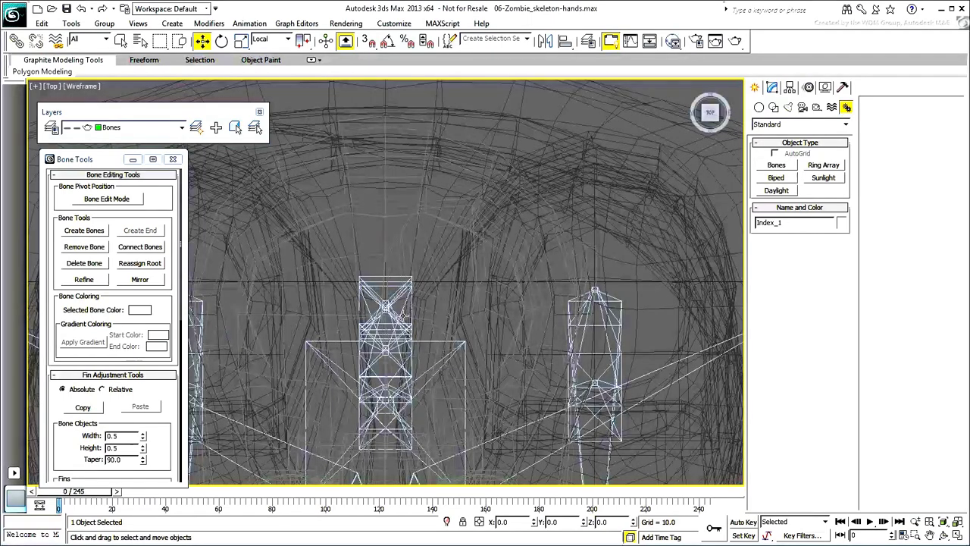
scroll(438, 302, "down", 6)
middle_click_drag(440, 302, 361, 265)
middle_click_drag(677, 267, 474, 288)
scroll(475, 288, "up", 5)
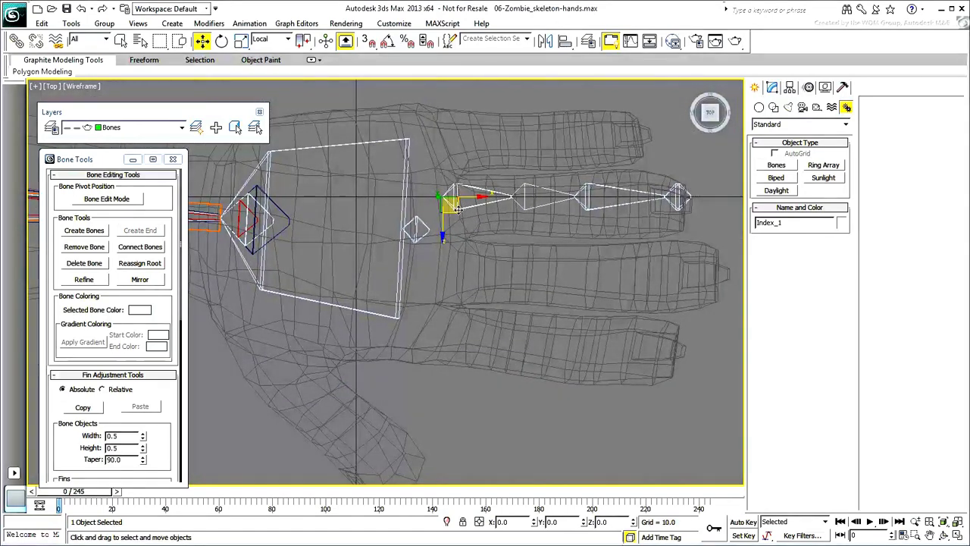
left_click_drag(453, 205, 418, 342)
- Rotate Index_1 in Local coordinates so the bone chain follows the index finger's direction in the Top view
right_click(418, 342)
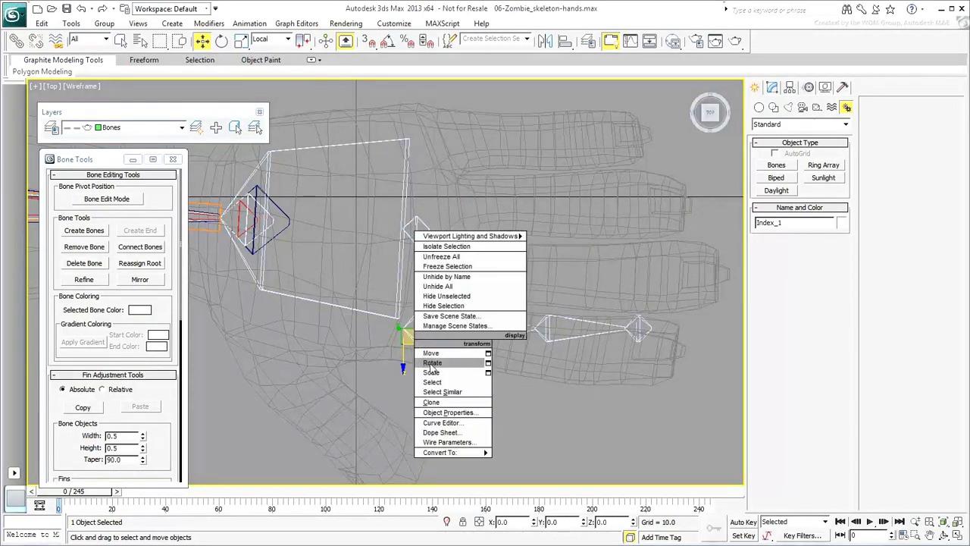
left_click(430, 366)
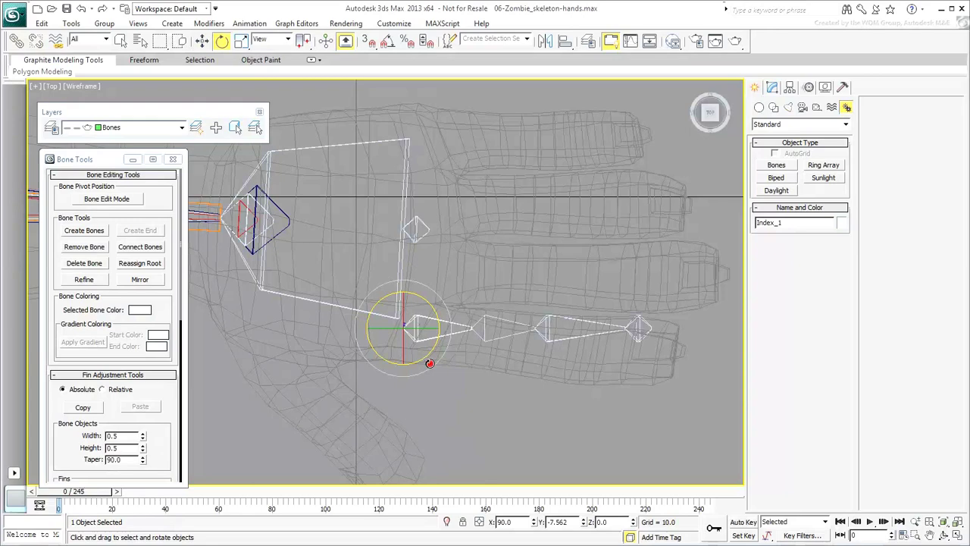
left_click(287, 40)
left_click(276, 84)
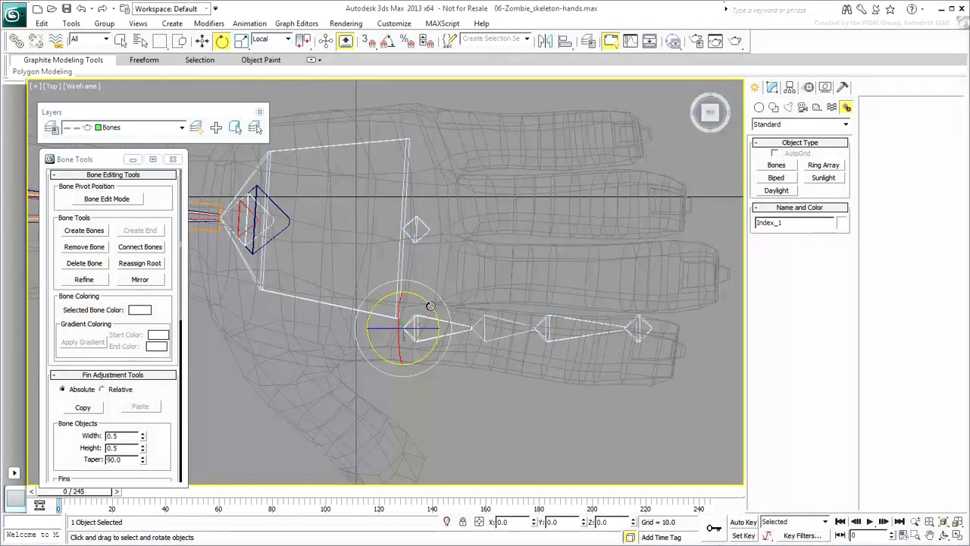
left_click_drag(430, 306, 433, 312)
- Fine-tune the rotation of Index_1 to match the index finger's slope, and return the Front view to shaded display
key("f")
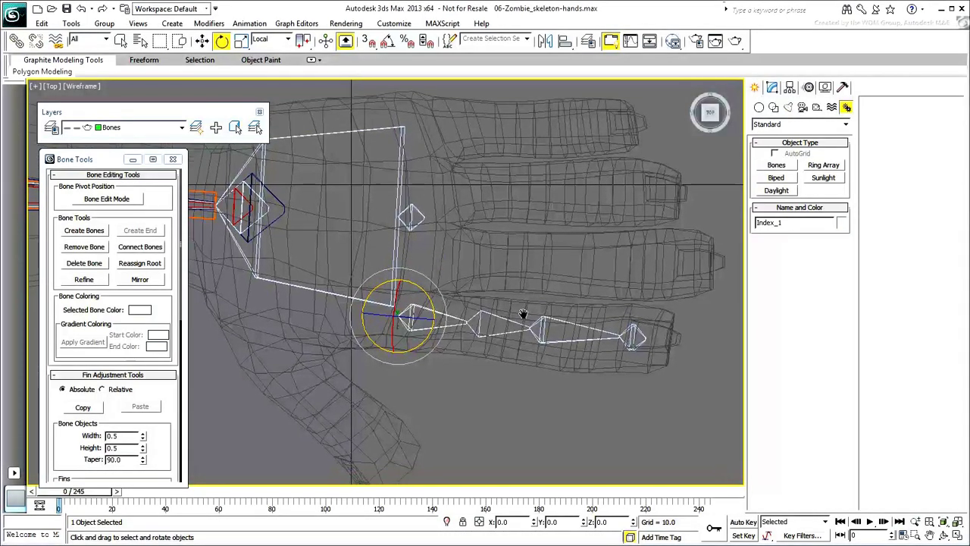
middle_click_drag(411, 319, 416, 334)
left_click_drag(387, 294, 387, 286)
key("F3")
middle_click_drag(400, 302, 461, 365, "alt")
key("f")
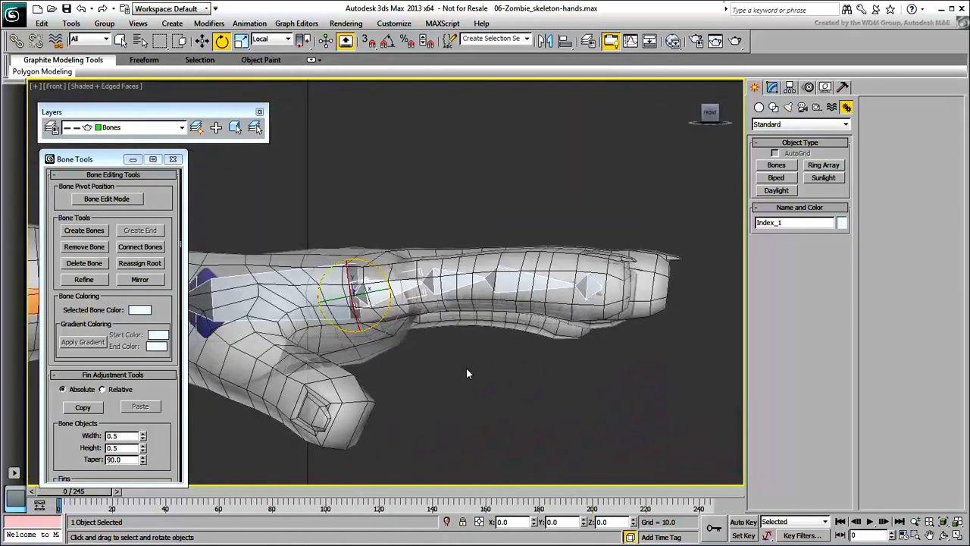
- In Bone Edit Mode, move Index_3-nub, Index_3 and Index_2 along the index finger to match the mesh's joints
left_click(113, 200)
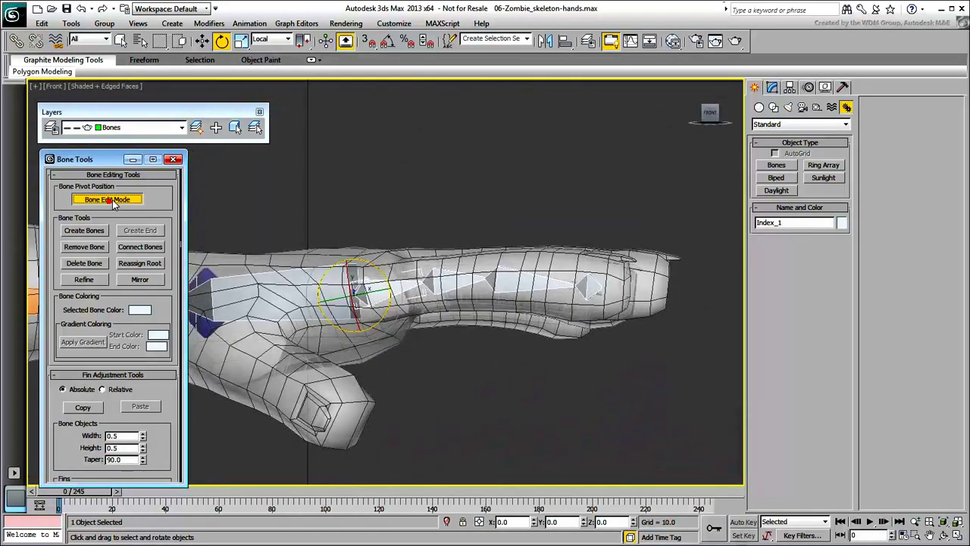
left_click(202, 41)
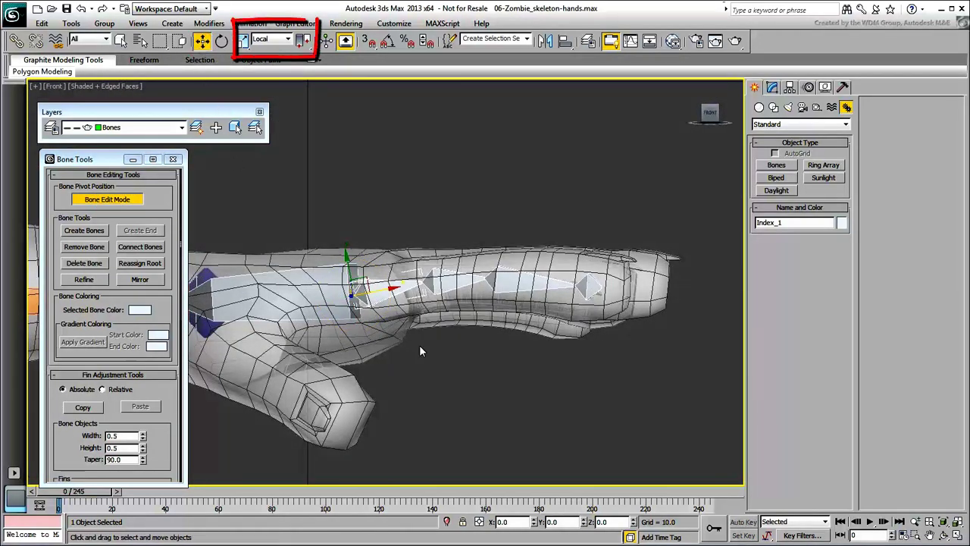
left_click(588, 286)
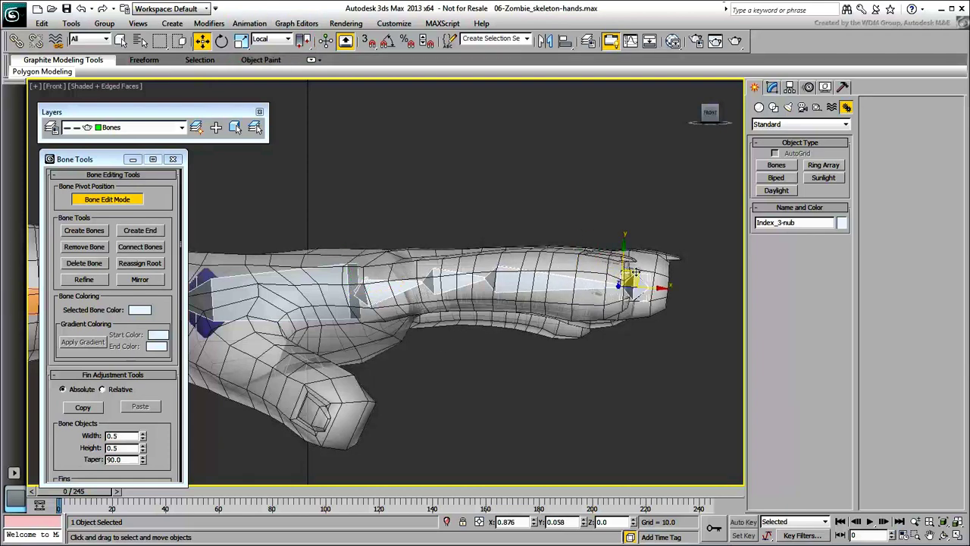
left_click(526, 282)
left_click(459, 286)
left_click(469, 286)
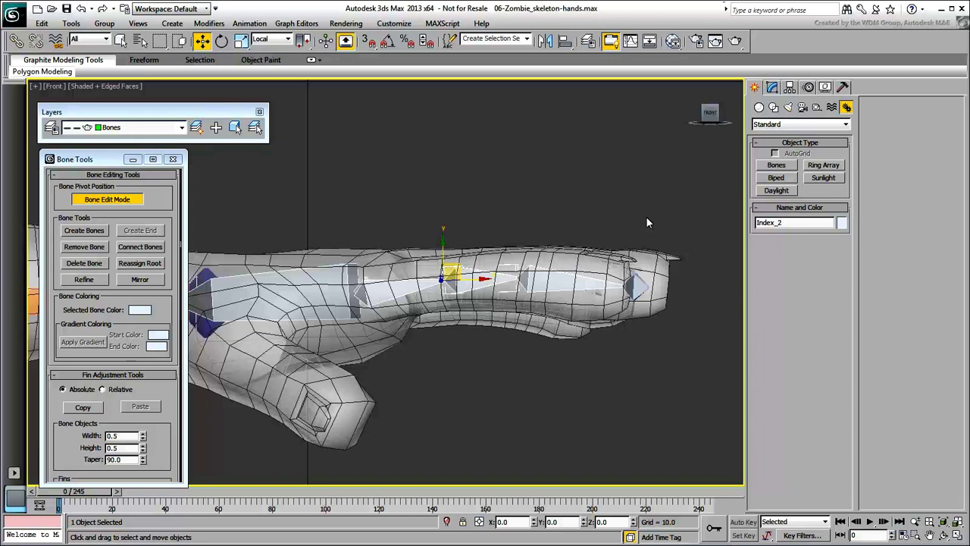
- Delete the index fingertip nub, create a new end bone from Index_3, and name it Index_3-nub
left_click(649, 309)
left_click_drag(800, 223, 722, 235)
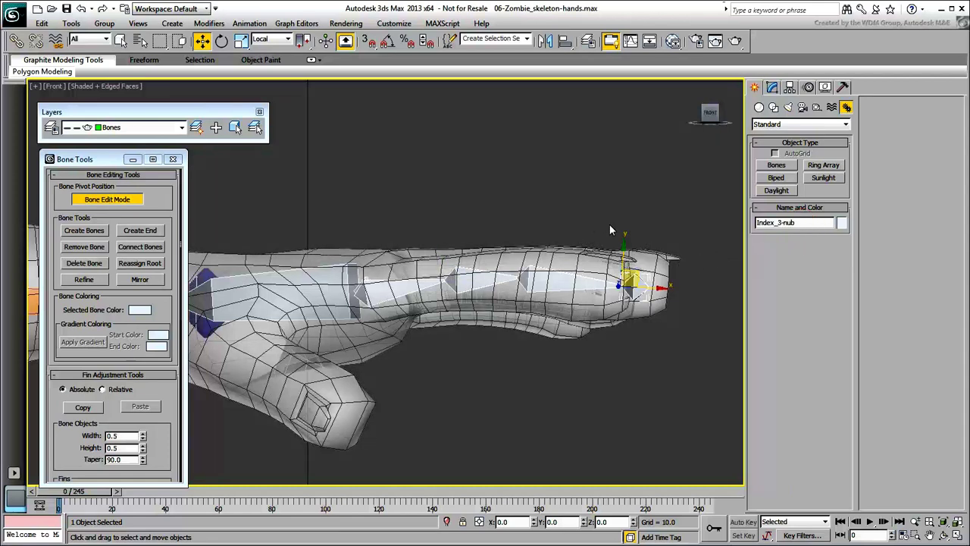
middle_click_drag(601, 228, 587, 227)
key("Delete")
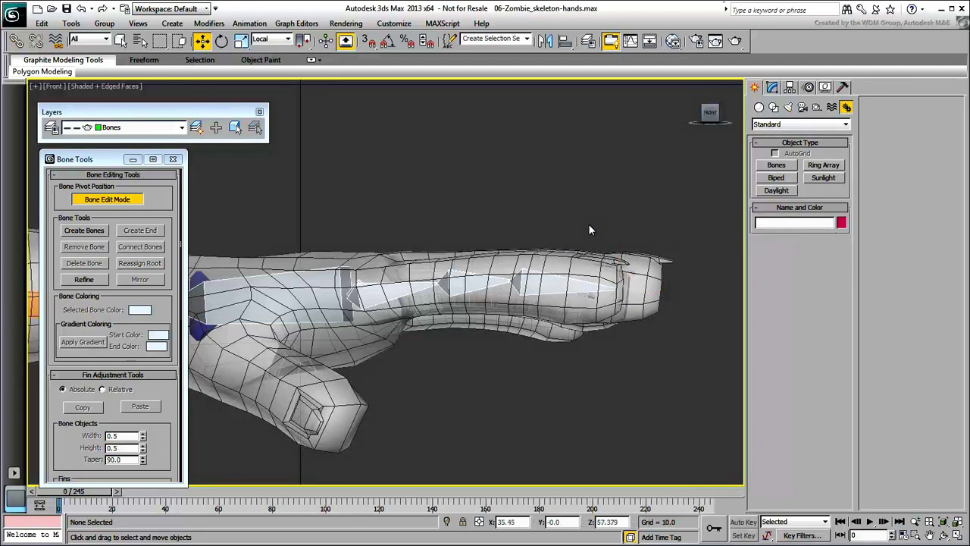
left_click_drag(624, 210, 572, 298)
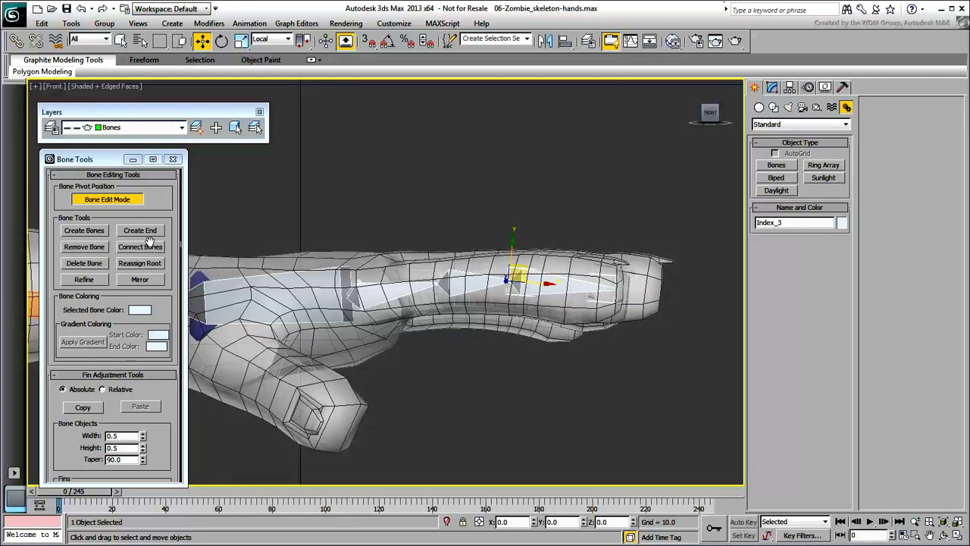
left_click(144, 233)
double_click(793, 225)
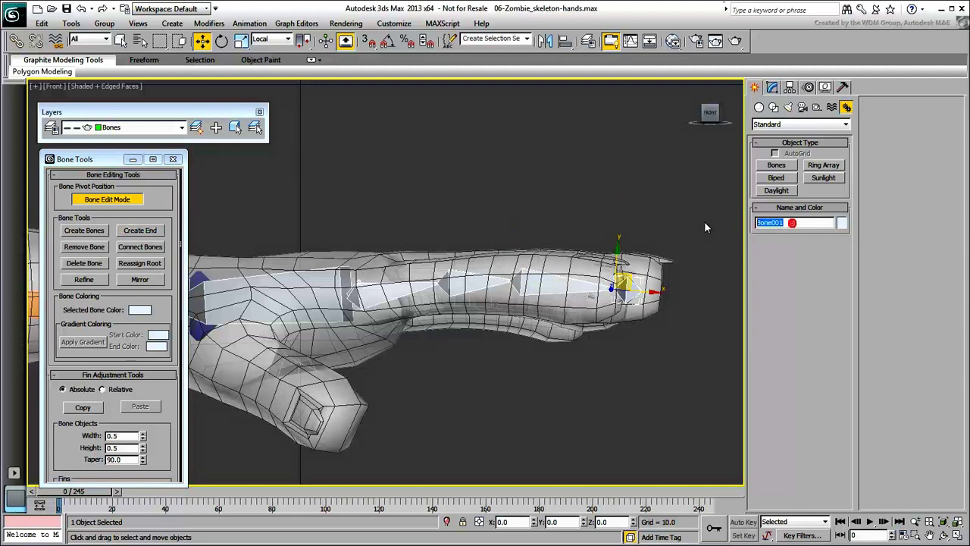
type("Index_3-nub")
- Reset the stretch of all four index finger bones and leave Bone Edit Mode
left_click_drag(692, 188, 406, 384)
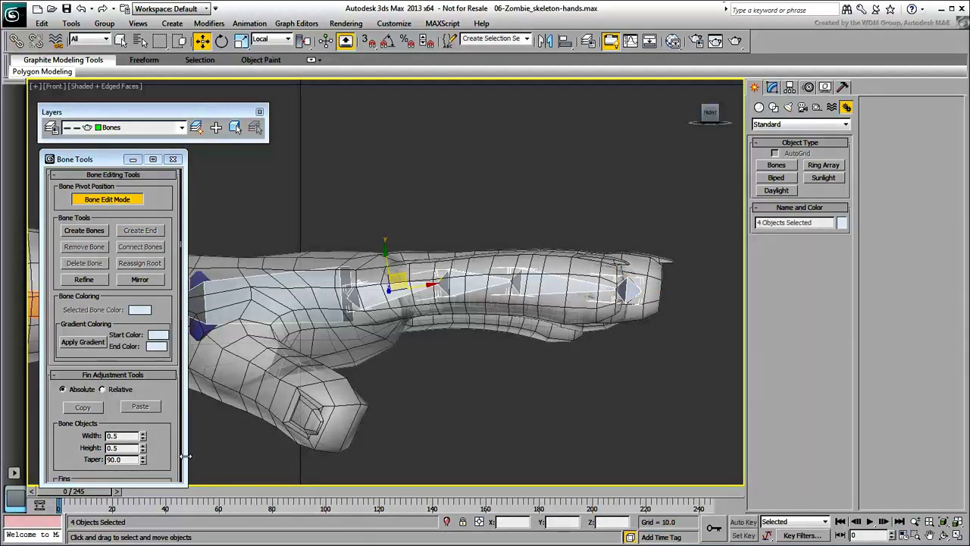
left_click_drag(176, 454, 183, 106)
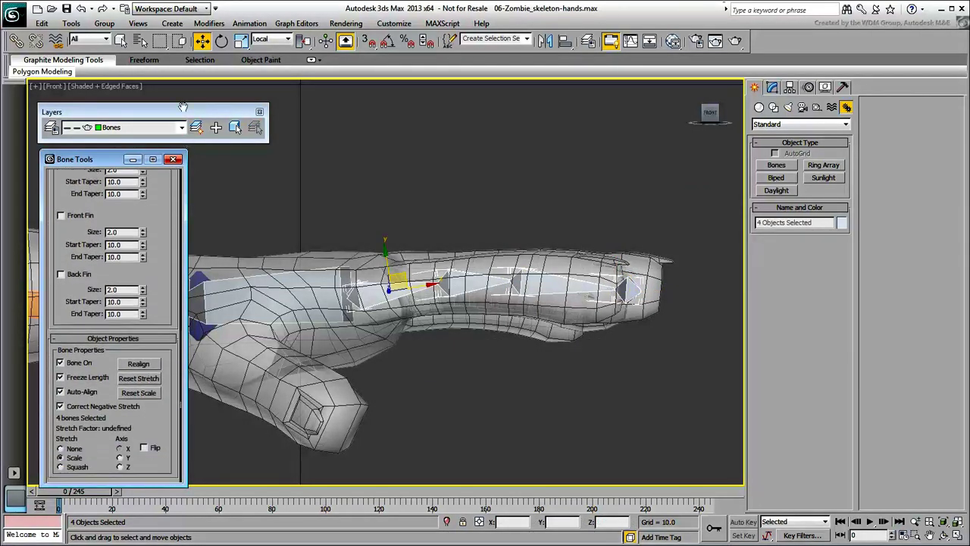
left_click(139, 381)
left_click_drag(168, 217, 152, 535)
left_click(122, 200)
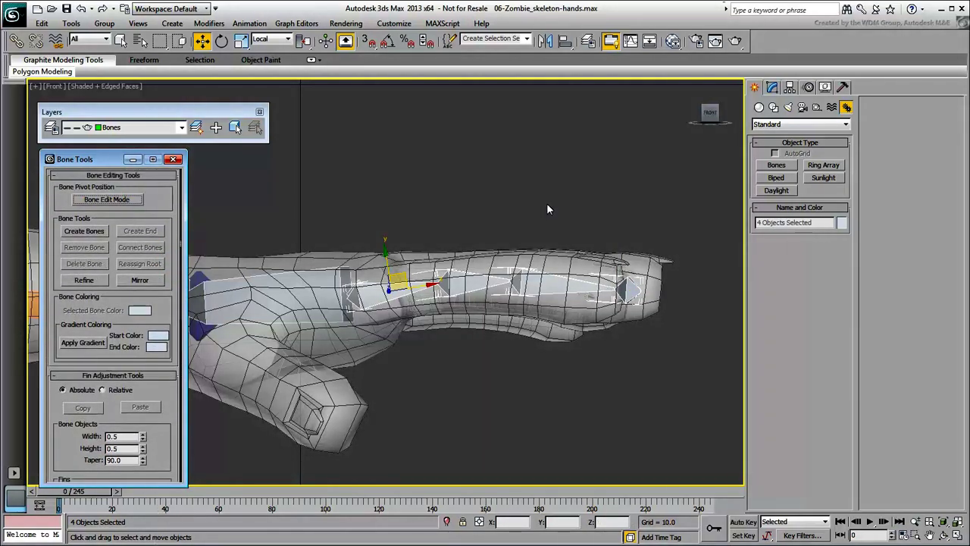
- Clone the index finger's bone chain as one copy placed inside the middle finger
mouse_move(546, 202)
middle_mouse_down("alt")
mouse_move(561, 234)
mouse_move(523, 286)
mouse_move(566, 233)
mouse_move(534, 263)
middle_mouse_up("alt")
left_click_drag(418, 275, 468, 237, "shift")
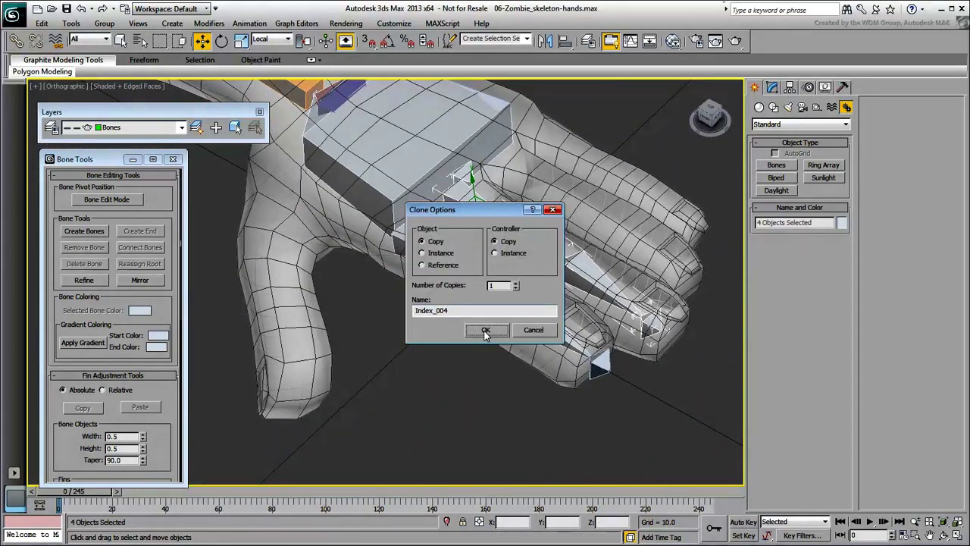
left_click(486, 329)
middle_click_drag(521, 257, 457, 229, "alt")
- Rename the copied chain's first bone as Middle_1
left_click(457, 228)
double_click(799, 225)
type("Middle_1")
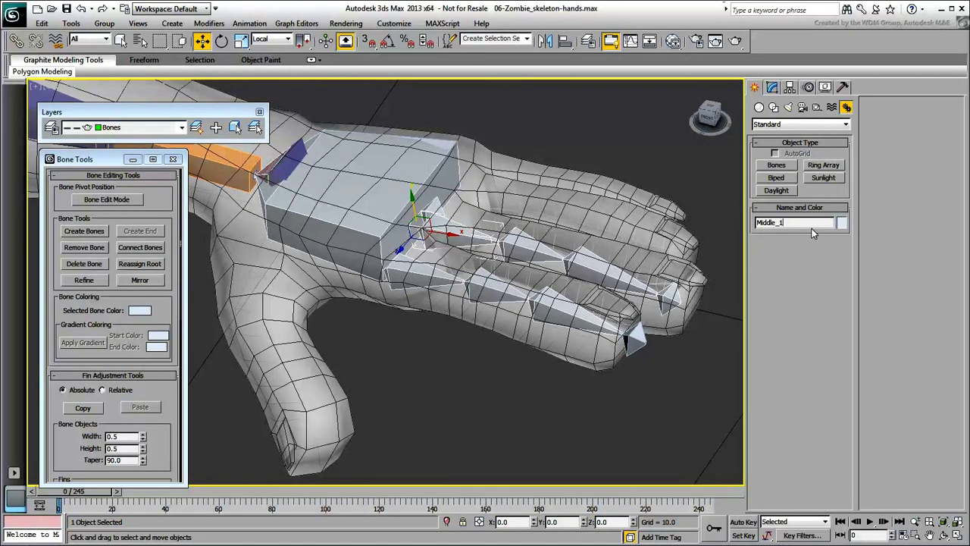
key("Return")
- Rename the remaining bones of the copied middle finger chain as Middle_2, Middle_3 and Middle_3-nub001
left_click(523, 258)
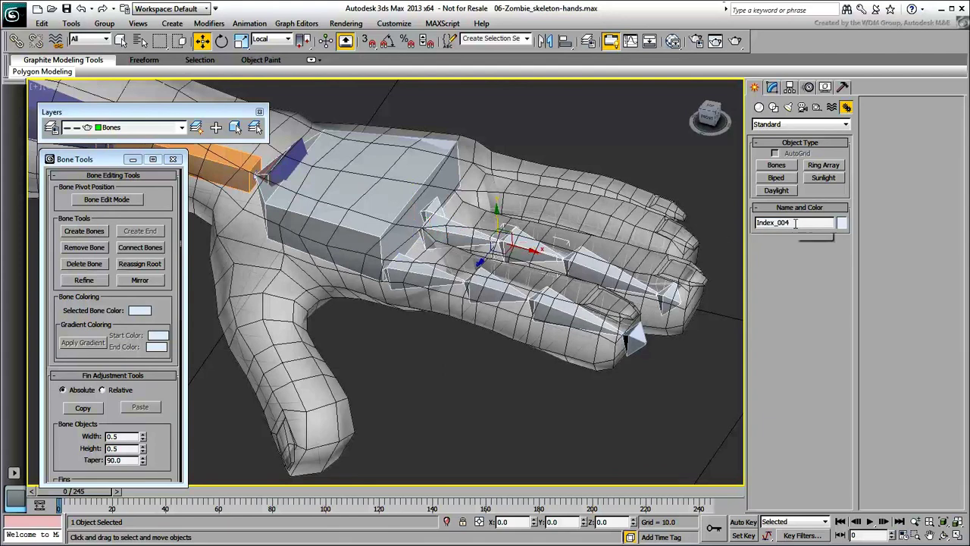
left_click(643, 285)
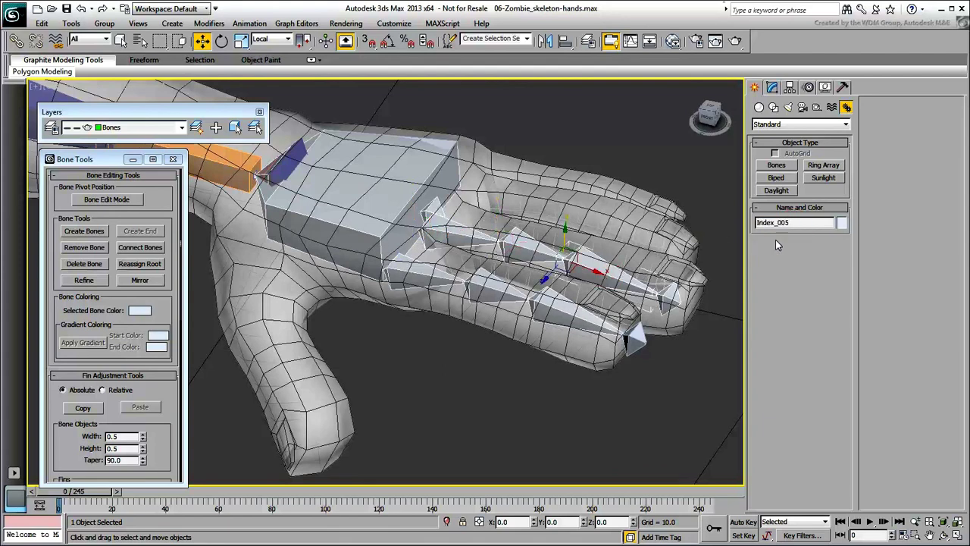
left_click(665, 295)
left_click_drag(783, 223, 684, 222)
type("Middle_1n")
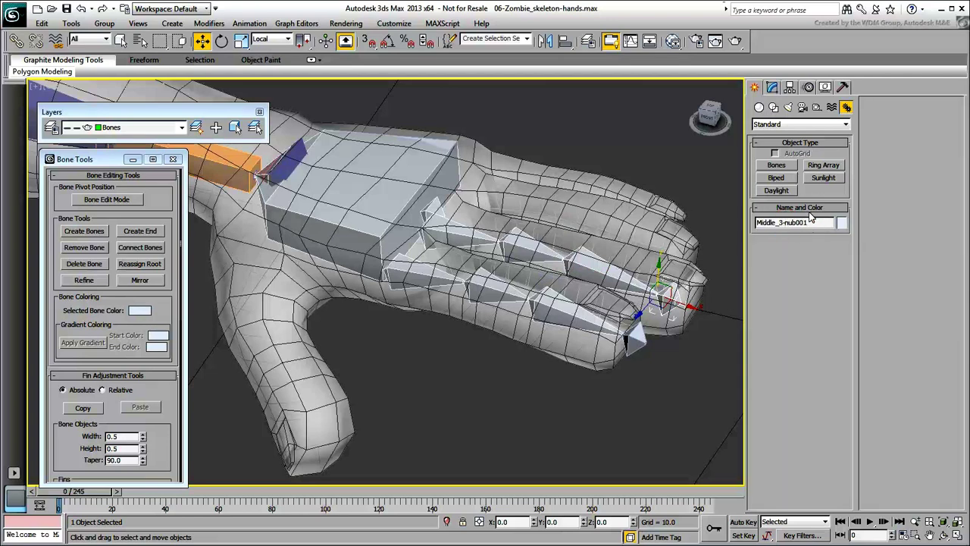
- Shift Middle_1 sideways and rotate it so the whole copied chain lines up with the middle finger
left_click(449, 232)
middle_click_drag(478, 258, 415, 298, "alt")
left_click_drag(432, 195, 416, 196)
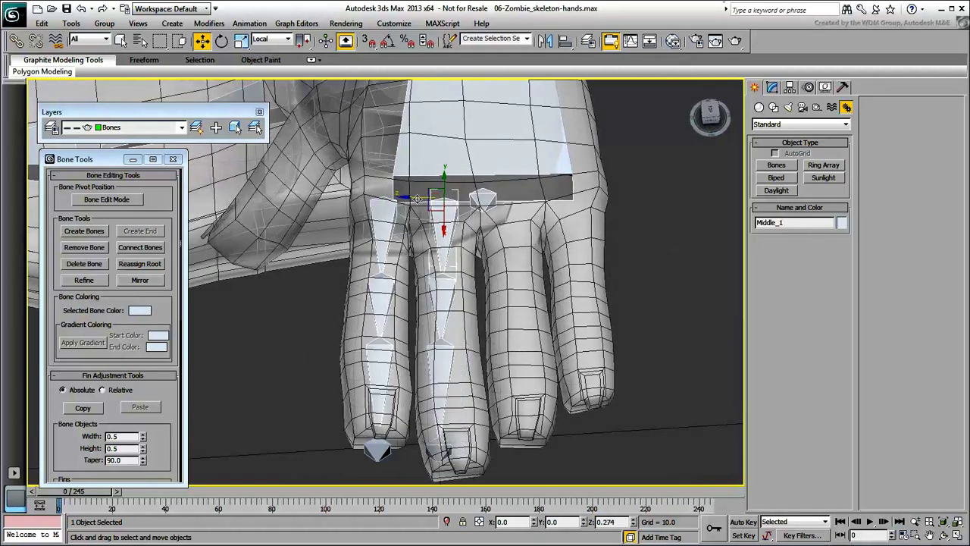
right_click(415, 197)
left_click(436, 219)
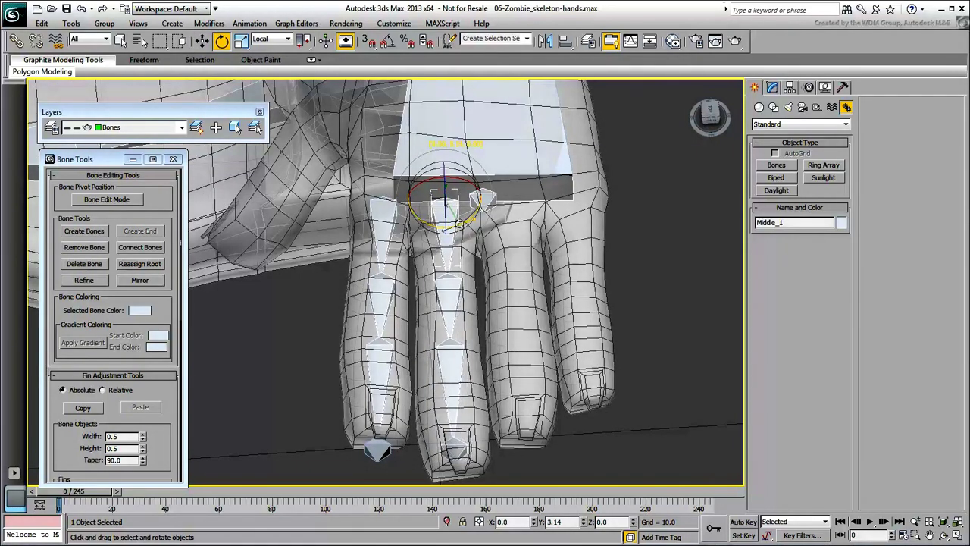
middle_click_drag(453, 220, 470, 237, "alt")
left_click_drag(390, 237, 392, 244)
mouse_move(552, 254)
middle_mouse_down("alt")
mouse_move(523, 276)
mouse_move(537, 262)
middle_mouse_up("alt")
- In Bone Edit Mode, move the middle finger's tip and knuckle joints outward along the finger to match its length
key("f")
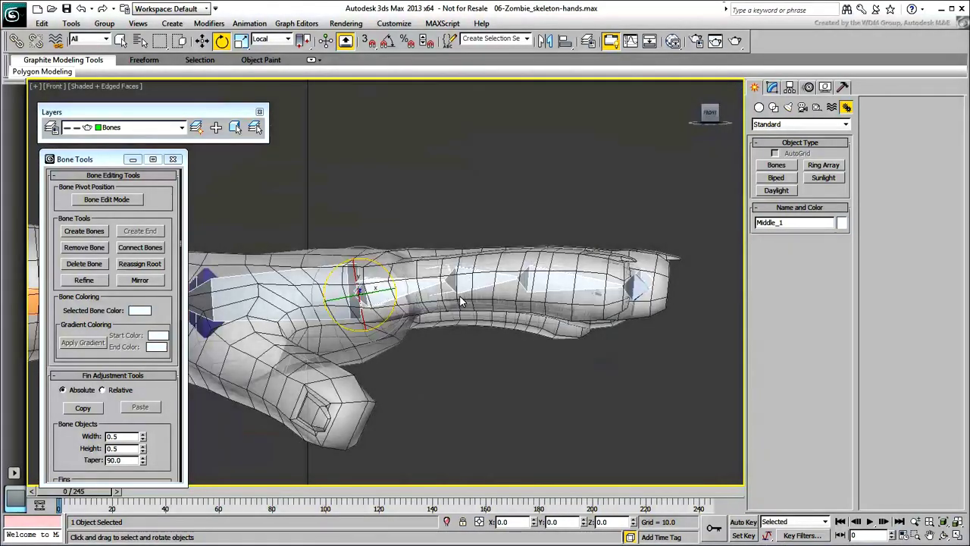
key("F3")
scroll(470, 302, "up", 2)
middle_click_drag(470, 301, 428, 328)
left_click(129, 201)
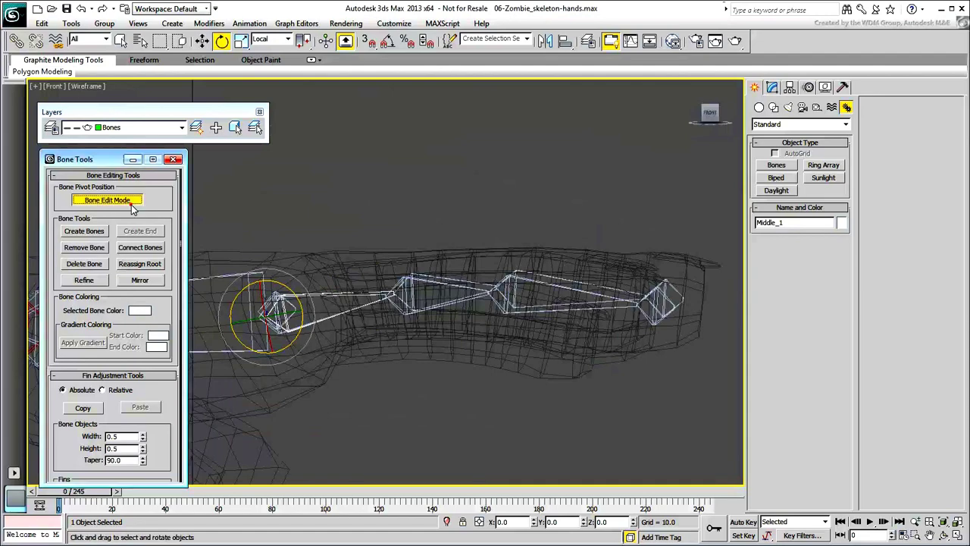
left_click(677, 297)
key("F3")
mouse_move(677, 296)
middle_mouse_down()
mouse_move(594, 298)
mouse_move(579, 382)
mouse_move(586, 351)
mouse_move(539, 351)
mouse_move(542, 389)
middle_mouse_up()
right_click(586, 352)
left_click(607, 364)
left_click_drag(574, 298, 619, 301)
left_click_drag(442, 287, 475, 288)
left_click_drag(356, 287, 371, 286)
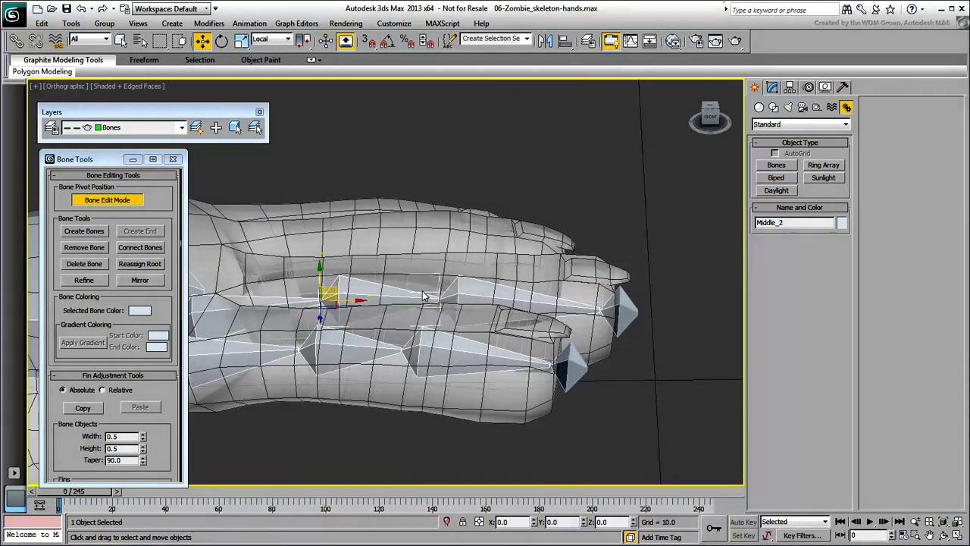
- Fine-tune the position of the Middle_2 joint so it sits centred in the middle finger's knuckle
middle_click_drag(430, 298, 339, 311, "alt")
mouse_move(330, 269)
left_mouse_down()
mouse_move(335, 278)
mouse_move(326, 274)
mouse_move(345, 271)
left_mouse_up()
right_click(346, 270)
middle_click_drag(375, 288, 329, 273, "alt")
left_click_drag(343, 276, 348, 267)
right_click(348, 267)
- Delete the middle fingertip nub, create a new end bone from Middle_3, and name it Middle_3-nub
middle_click_drag(514, 280, 491, 267, "alt")
middle_click_drag(576, 245, 656, 267, "alt")
left_click(583, 388)
middle_click_drag(702, 241, 668, 305, "alt")
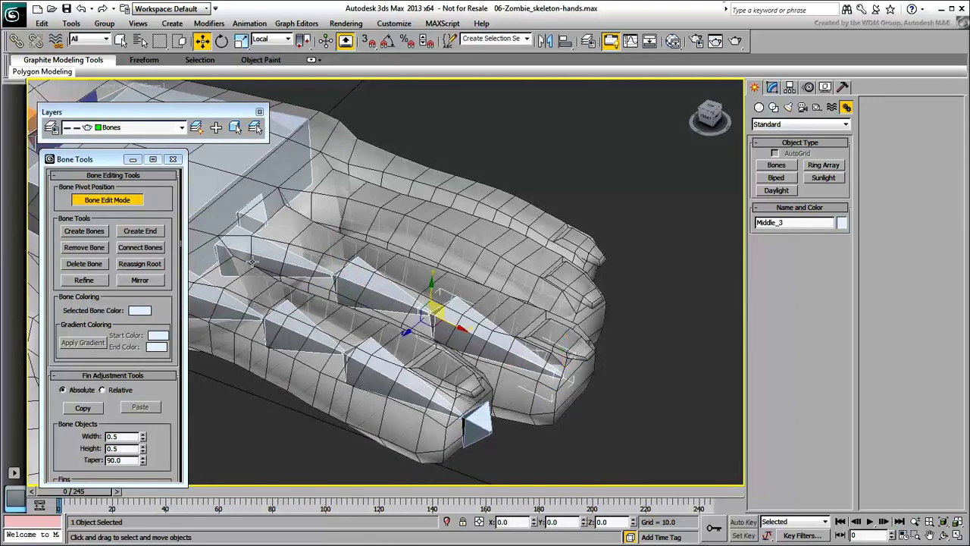
left_click(154, 234)
left_click(796, 222)
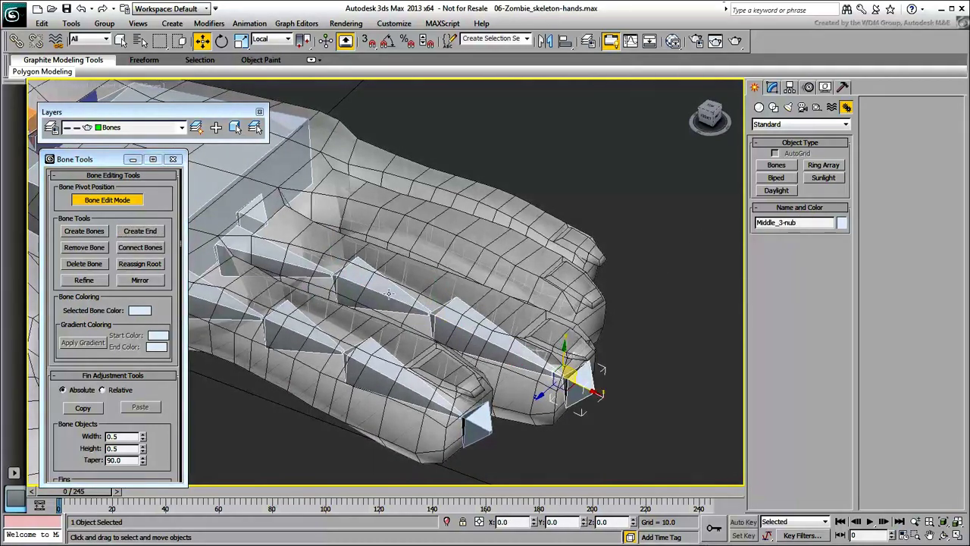
- Reset the stretch of all four middle finger bones and leave Bone Edit Mode
double_click(273, 261)
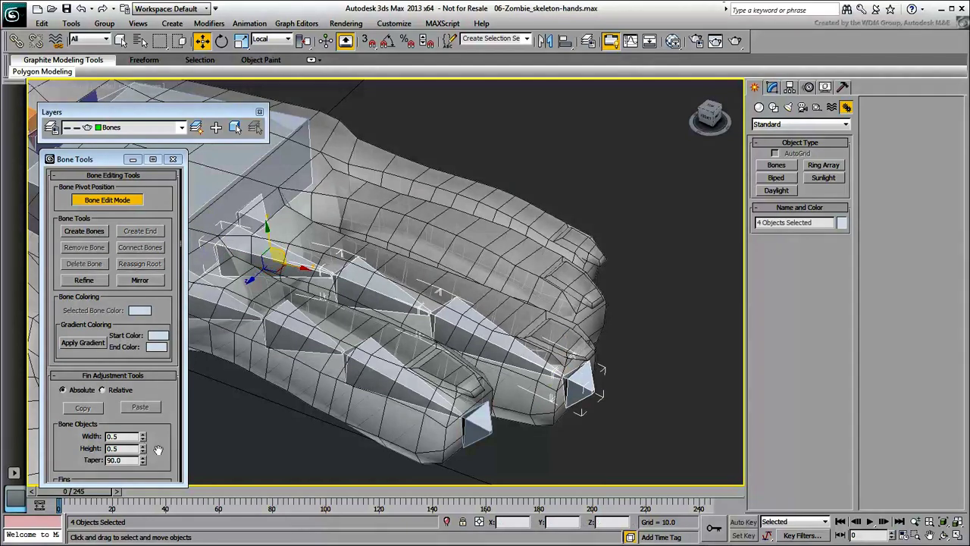
left_click_drag(147, 447, 174, 185)
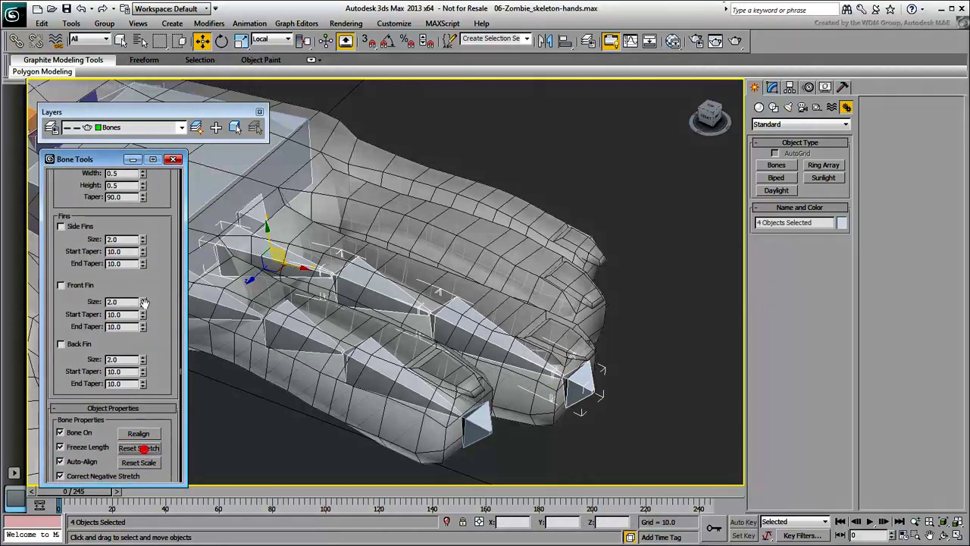
left_click_drag(151, 265, 167, 494)
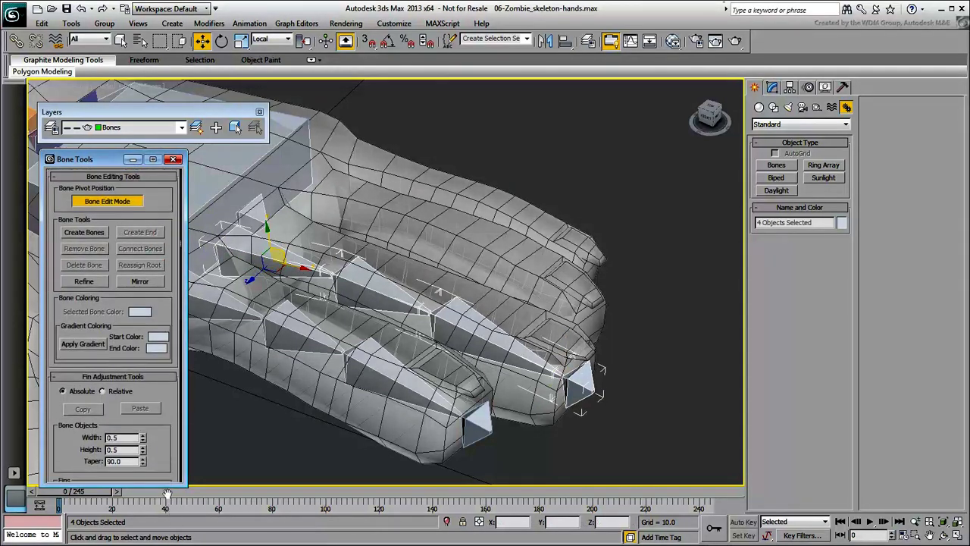
left_click(114, 203)
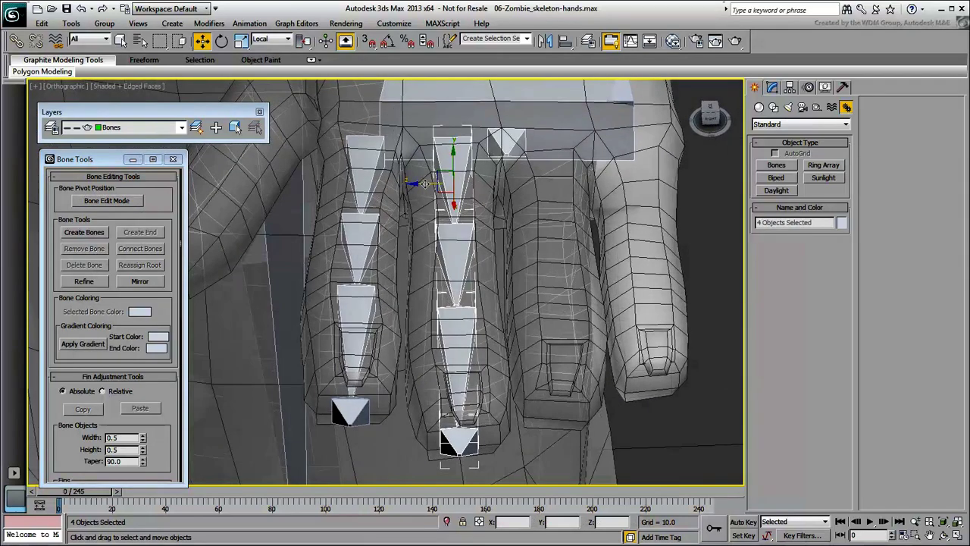
- Clone the middle finger's chain as one copy inside the ring finger and rename its bones with the Ring prefix, ending in Ring_3-nub
left_click_drag(425, 183, 518, 187, "shift")
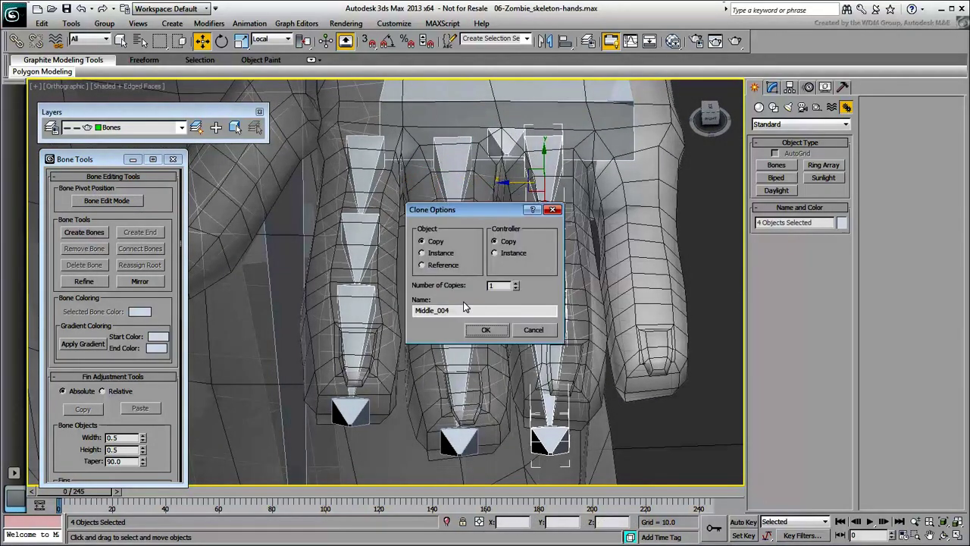
left_click(486, 330)
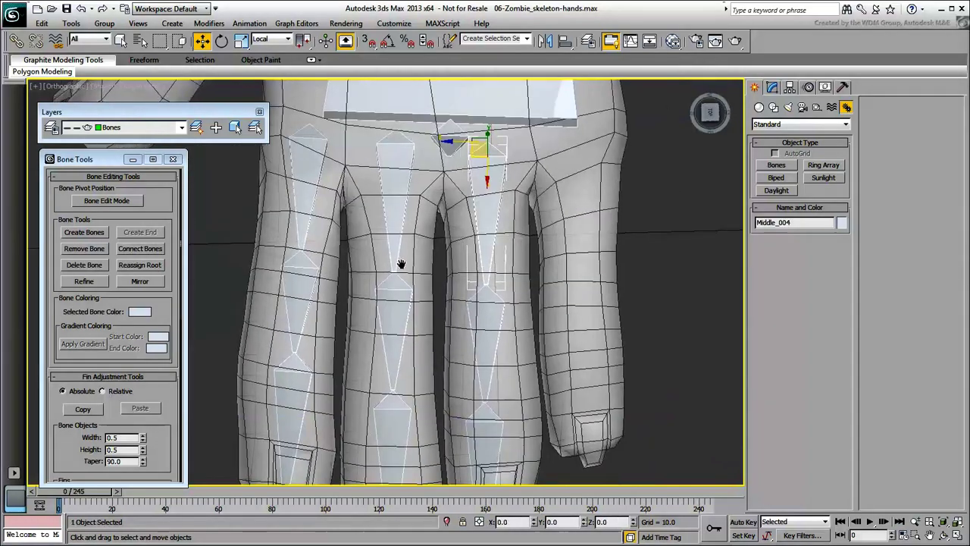
key("e")
middle_click_drag(401, 269, 506, 292, "alt")
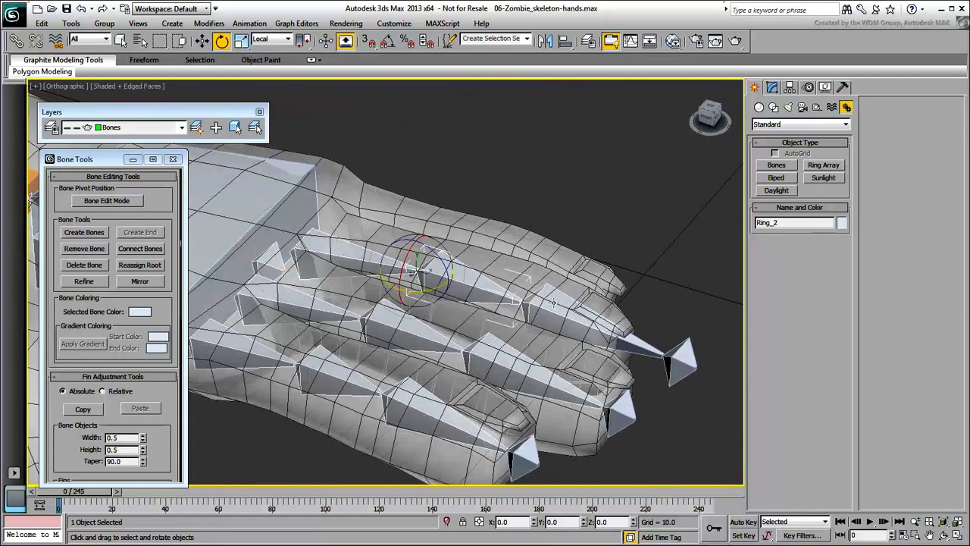
left_click(554, 303)
left_click(671, 356)
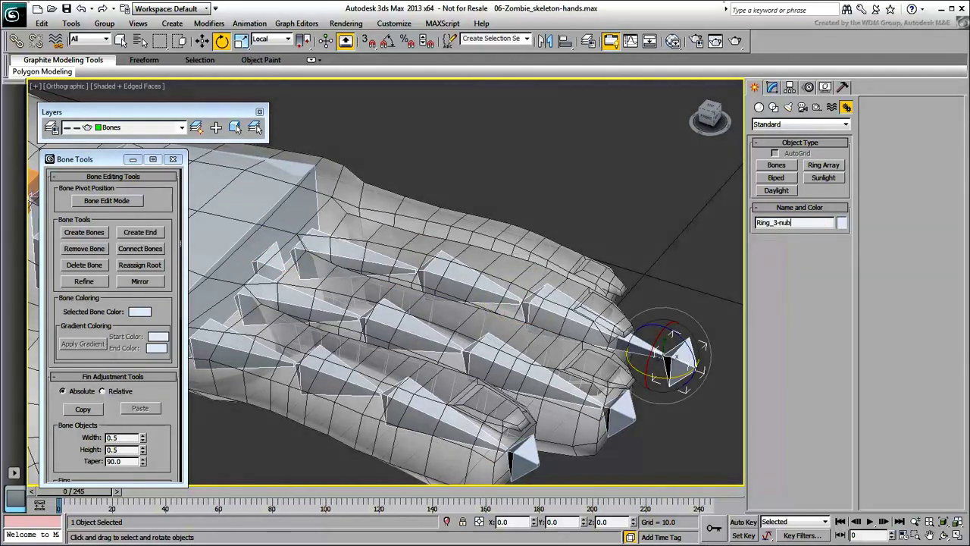
- Fit the ring finger's joints to the mesh in Bone Edit Mode and create a new end bone at its tip
left_click(107, 200)
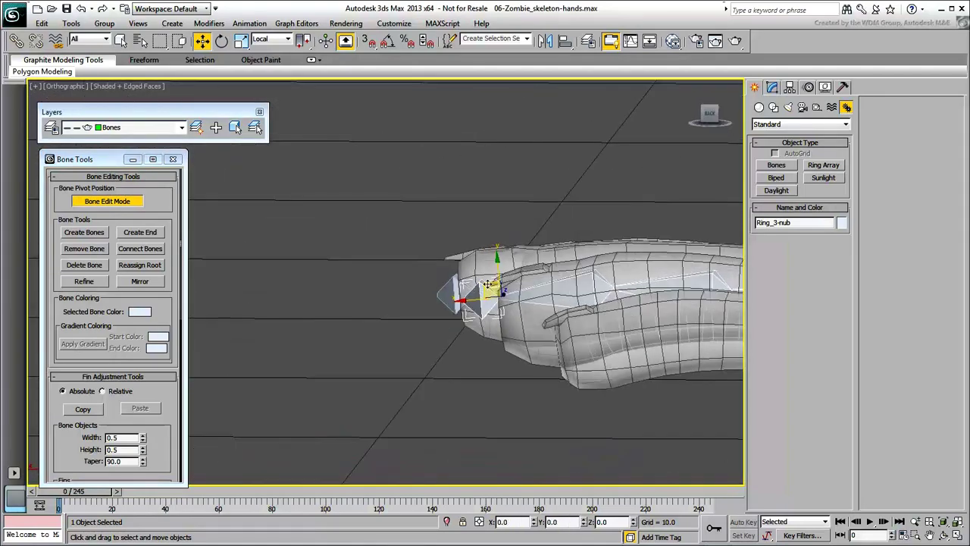
left_click(604, 220)
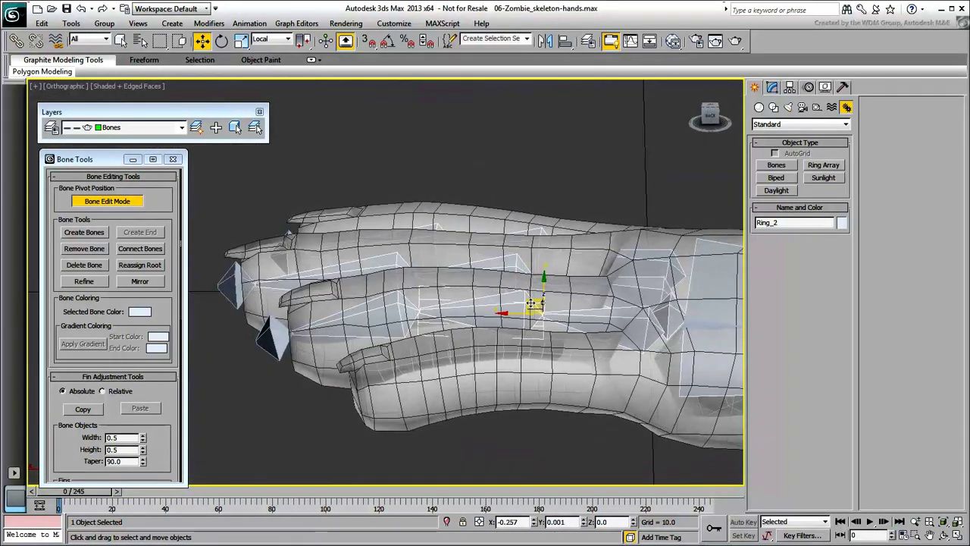
left_click_drag(502, 308, 402, 309)
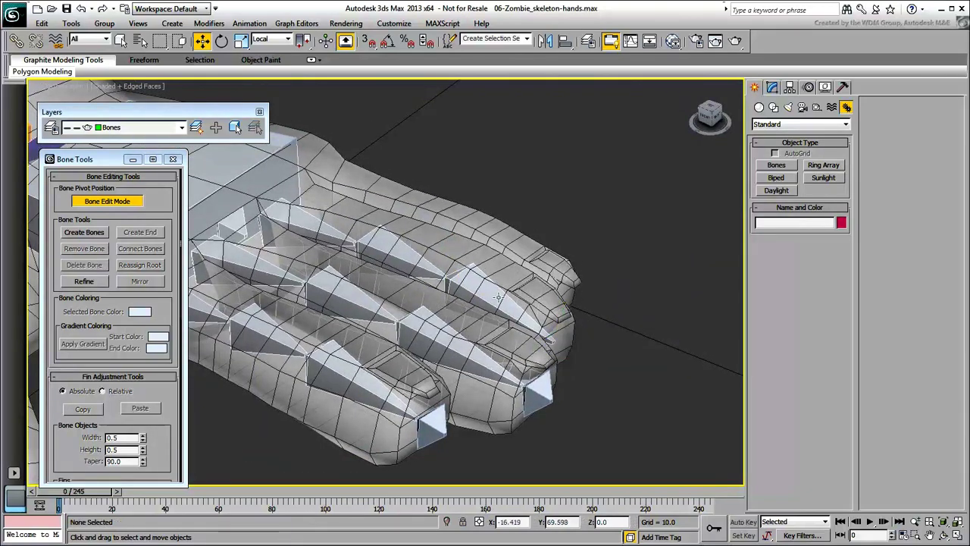
left_click(140, 232)
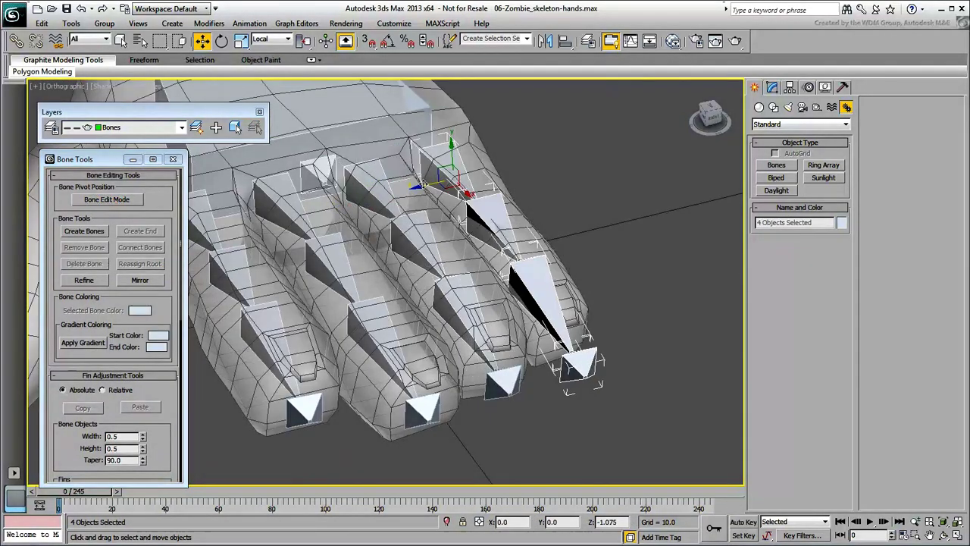
- Clone the ring finger's chain as a copy for the little finger and rename its first two bones Pinky_1 and Pinky_2
left_click(487, 325)
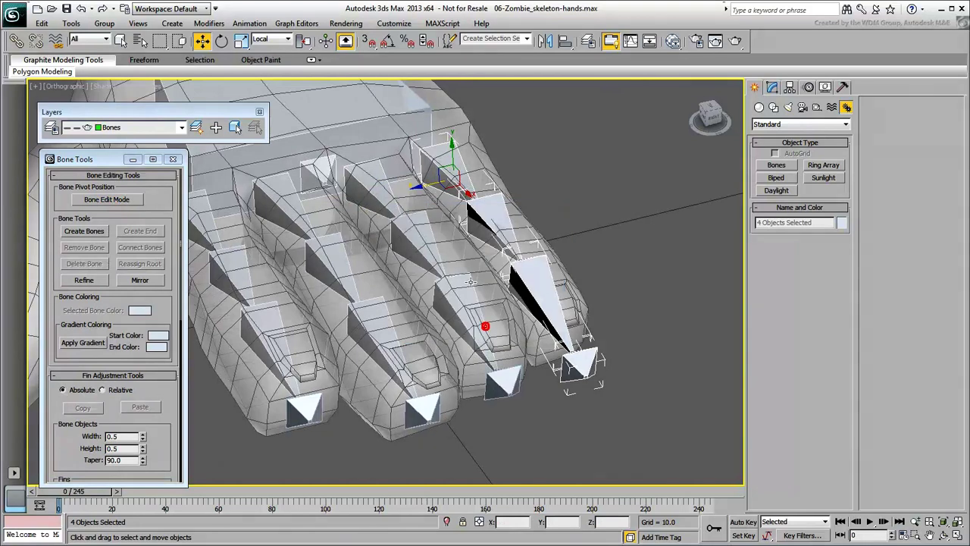
double_click(794, 222)
type("Pinky_1")
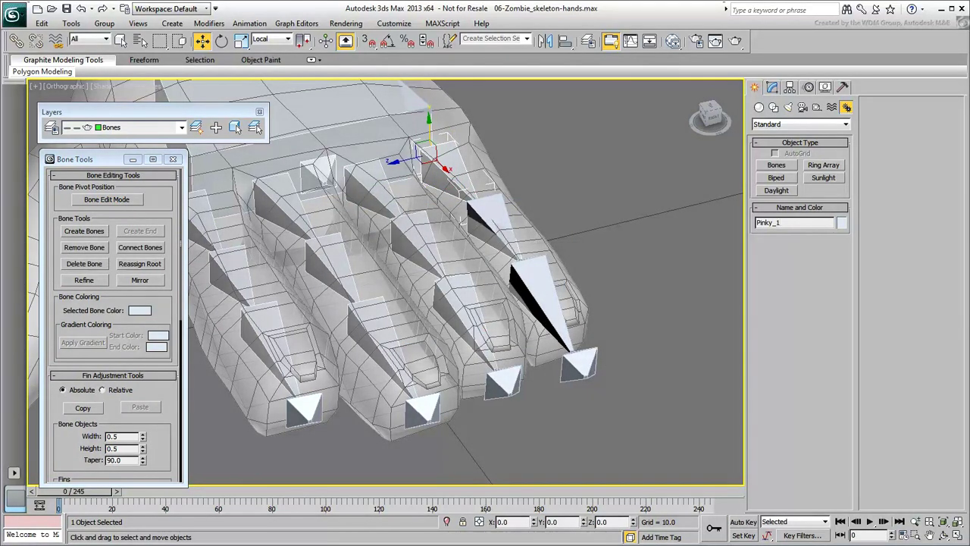
left_click(496, 237)
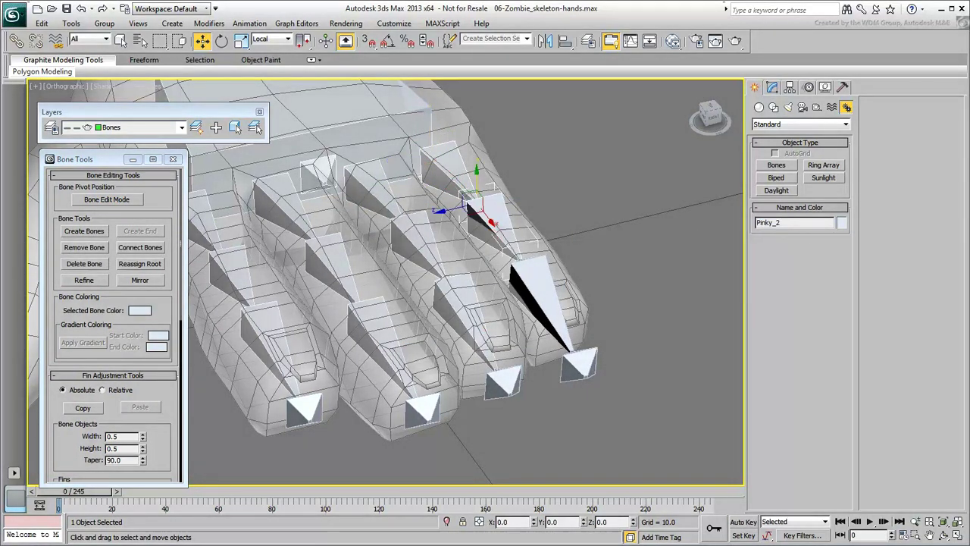
- Rename the little finger's third bone as Pinky_3 and give its end bone a matching Pinky name
left_click(544, 286)
double_click(823, 224)
type("Pinky_1")
key("BackSpace")
type("3")
left_click(579, 364)
double_click(803, 223)
type("Pinky_1")
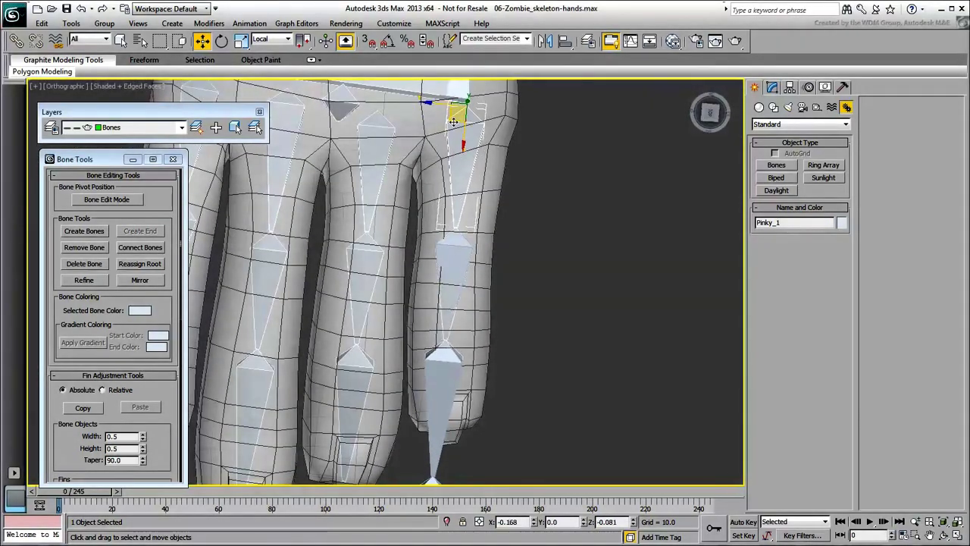
- Rotate and move Pinky_1 so the copied chain follows the little finger from its base
key("e")
middle_click_drag(453, 122, 425, 147, "alt")
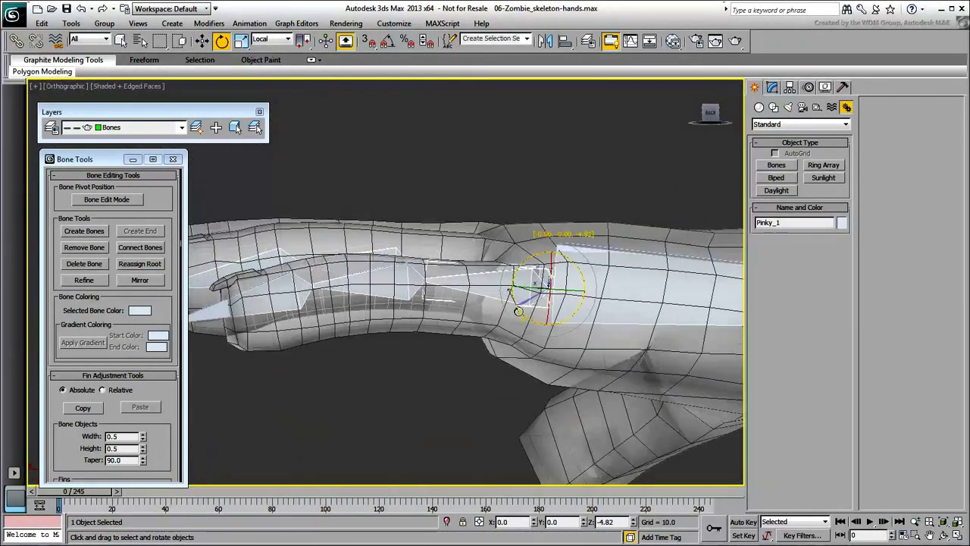
key("w")
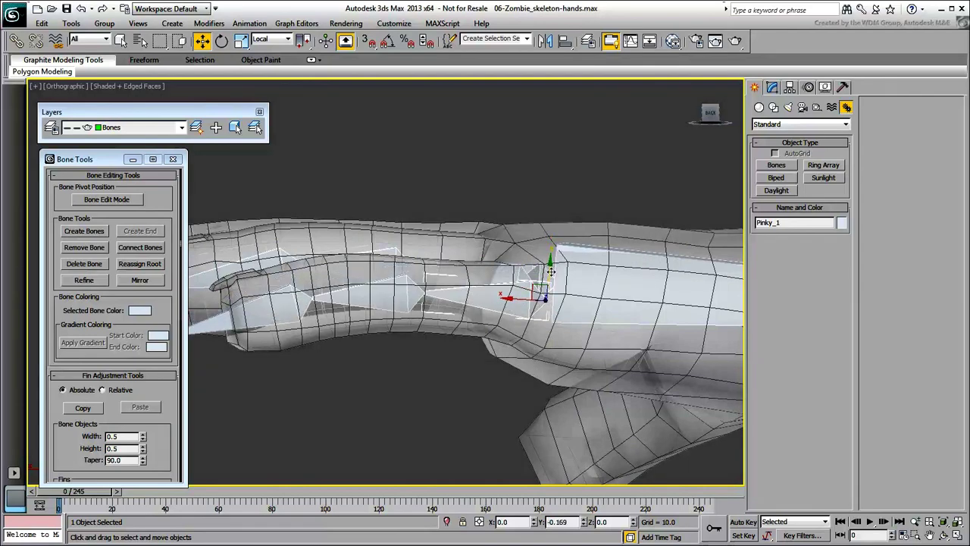
- In Bone Edit Mode, move the little finger's tip and knuckle joints back to fit its shorter length
middle_click_drag(370, 333, 470, 315, "alt")
left_click(106, 206)
left_click(265, 341)
left_click_drag(285, 327, 342, 308)
left_click_drag(479, 293, 490, 290)
left_click_drag(384, 306, 404, 303)
middle_click_drag(402, 303, 314, 334, "alt")
left_click_drag(582, 318, 594, 316)
middle_click_drag(593, 317, 433, 338, "alt")
- Delete the little fingertip nub, create a new end bone from Pinky_3, and give it the removed nub's name
left_click(641, 325)
left_click_drag(794, 222, 747, 223)
middle_click_drag(629, 257, 606, 260)
key("Delete")
left_click(578, 299)
left_click(140, 231)
left_click_drag(795, 222, 689, 223)
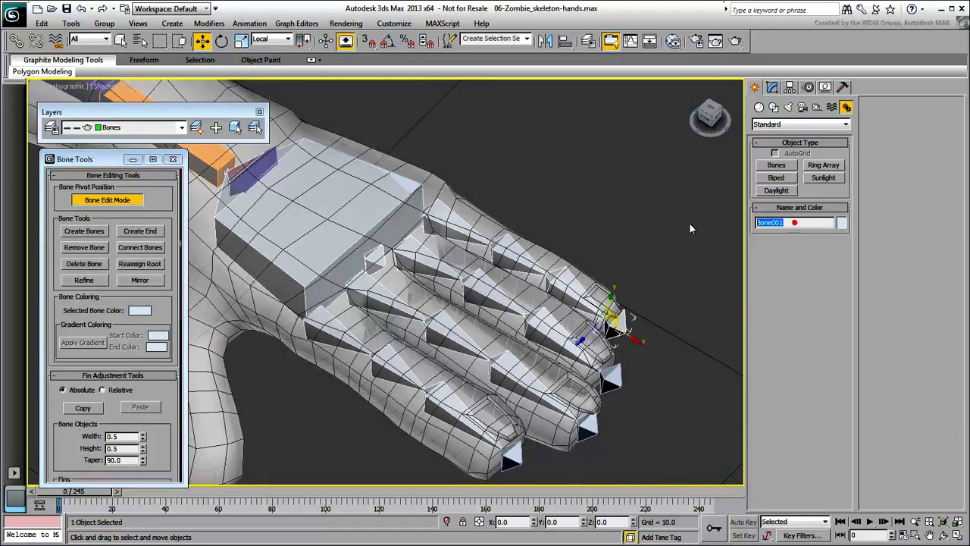
- Reset the stretch of all four little finger bones, leave Bone Edit Mode, and clear the selection
double_click(442, 218)
left_click_drag(157, 455, 171, 214)
left_click(121, 201)
left_click(580, 185)
- In the top view, draw a chain of three bones plus an end bone from beside the wrist to the thumb tip
middle_click_drag(541, 228, 492, 280)
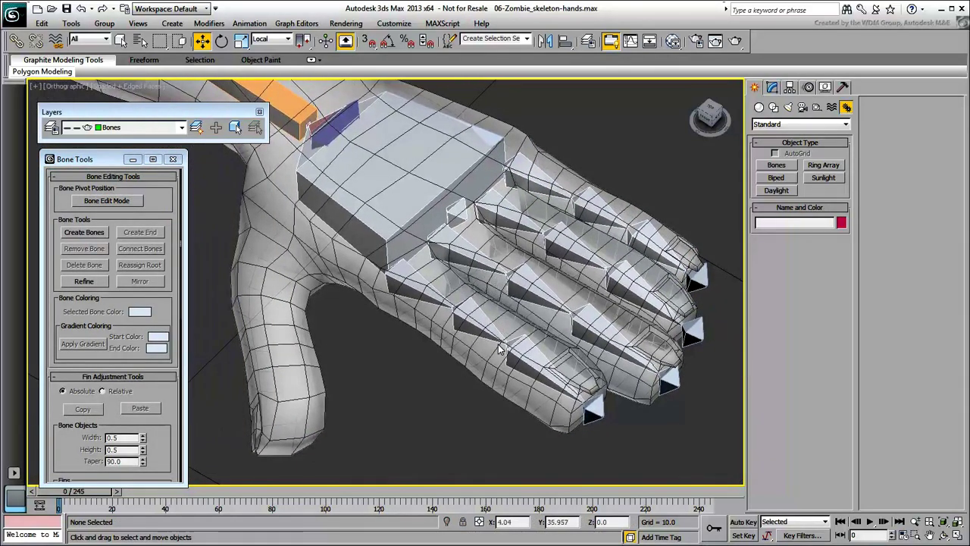
middle_click_drag(404, 364, 435, 367, "alt")
key("t")
scroll(496, 282, "up", 4)
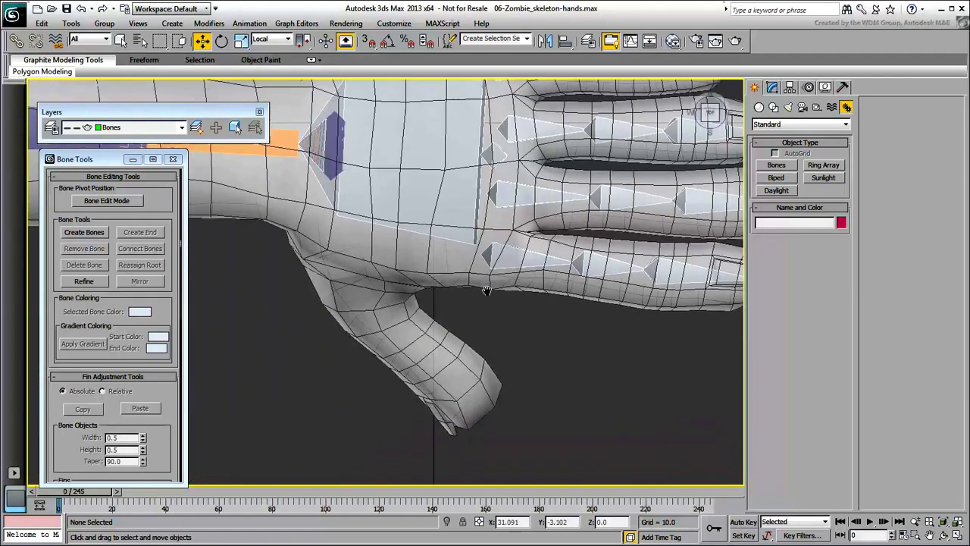
left_click(778, 167)
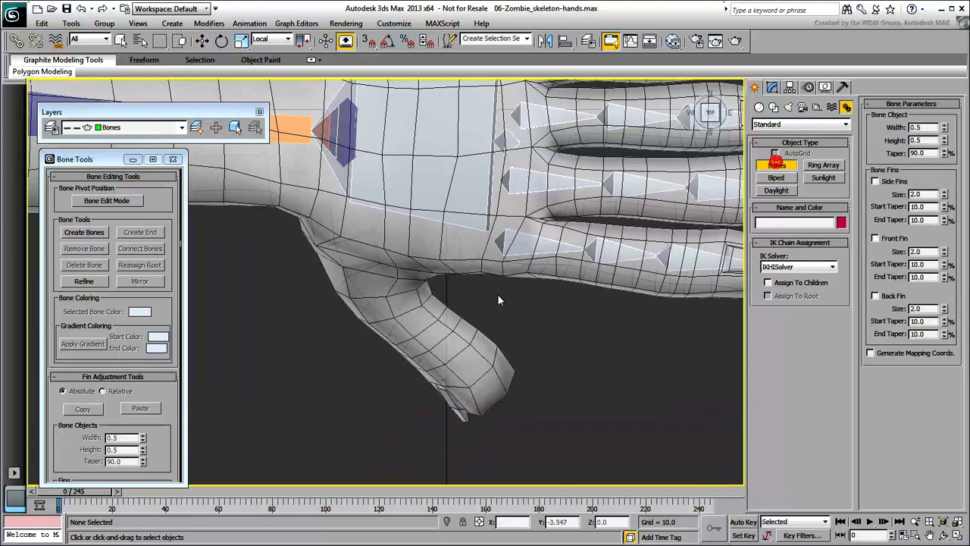
left_click(333, 203)
left_click(353, 245)
left_click(369, 276)
left_click(429, 329)
right_click(498, 404)
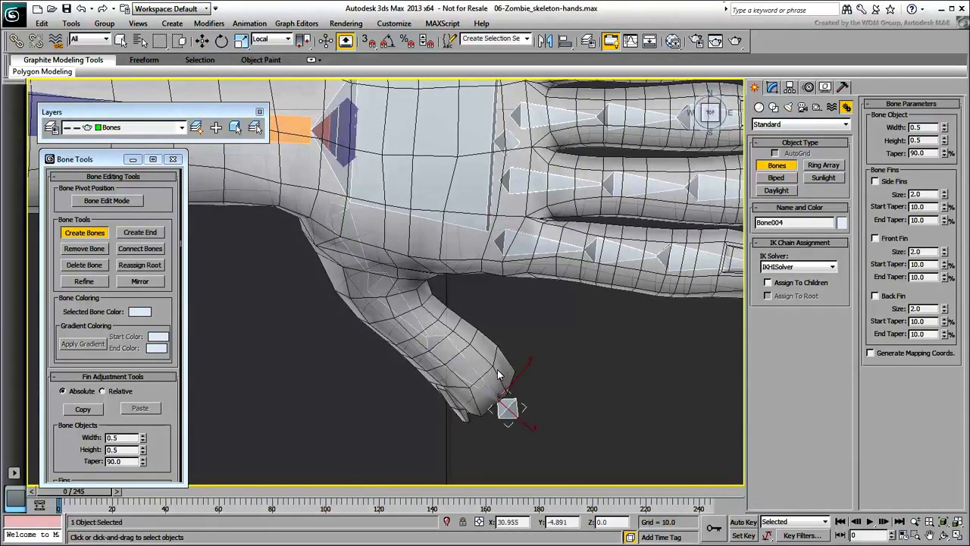
- Select the root bone of the thumb chain and move the chain vertically up to the height of the hand
key("w")
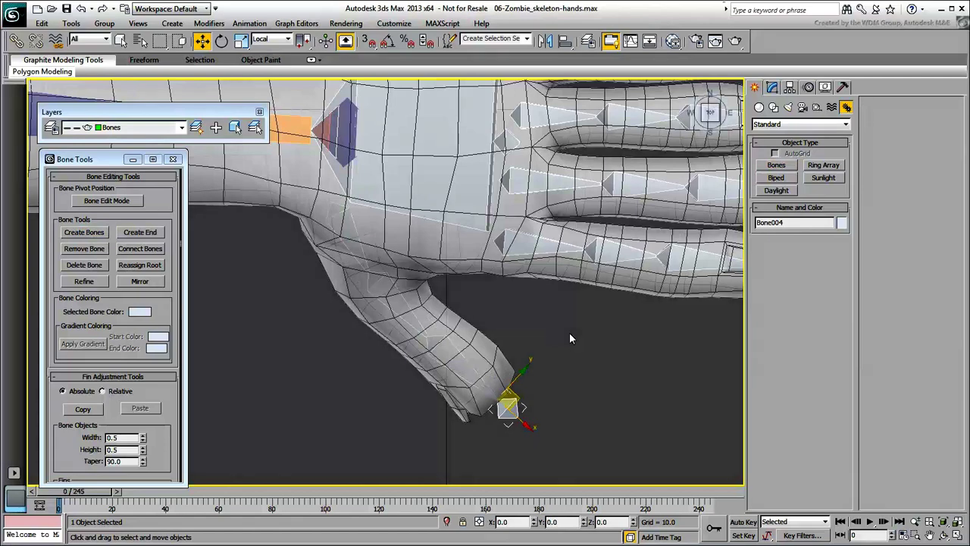
middle_click_drag(571, 334, 496, 324, "alt")
scroll(546, 273, "down", 5)
scroll(547, 240, "down", 4)
middle_click_drag(495, 325, 502, 254, "alt")
key("Page_Up")
key("Page_Up")
key("Page_Up")
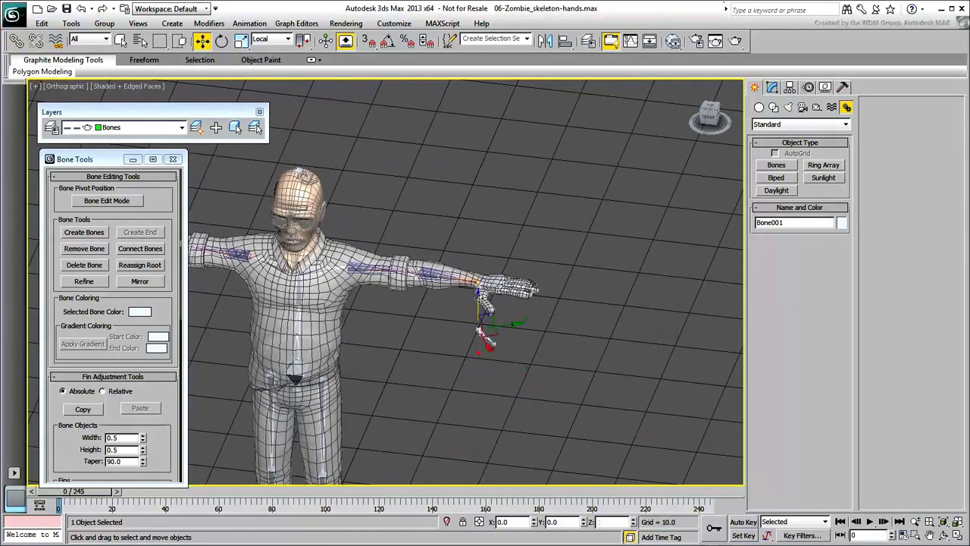
left_click_drag(479, 297, 479, 263)
scroll(481, 288, "up", 9)
- Rotate the thumb chain's root bone on several axes until the chain follows the thumb mesh
middle_click_drag(466, 315, 510, 283, "alt")
middle_click_drag(428, 287, 502, 313, "alt")
right_click(502, 309)
left_click(516, 329)
left_click_drag(457, 260, 466, 286)
middle_click_drag(503, 332, 410, 309, "alt")
left_click_drag(495, 260, 512, 291)
middle_click_drag(429, 331, 497, 323, "alt")
left_click_drag(463, 266, 465, 276)
middle_click_drag(503, 325, 421, 331, "alt")
middle_click_drag(485, 296, 410, 353, "alt")
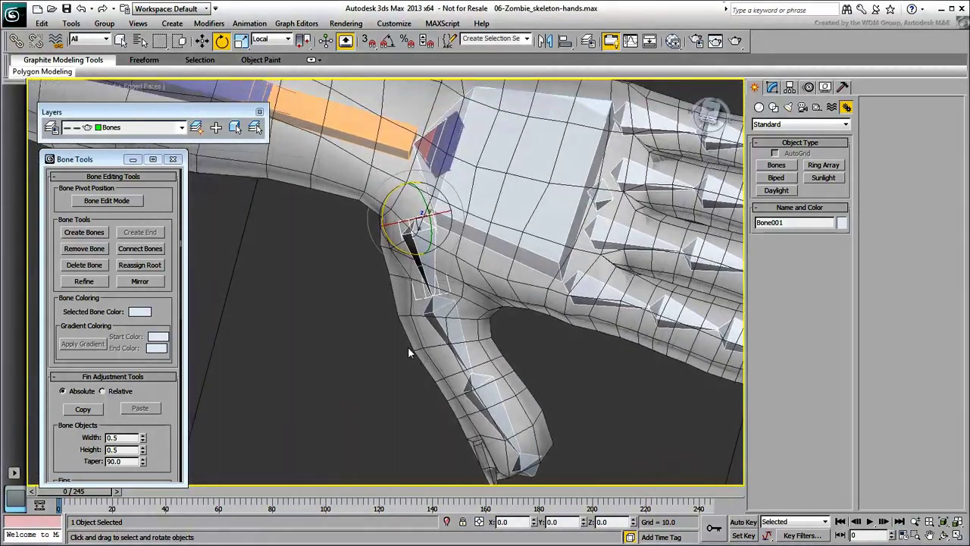
- In Bone Edit Mode, move the thumb's base, middle and last joints to fit the thumb mesh
left_click(119, 204)
middle_click_drag(477, 430, 472, 412)
left_click(485, 388)
right_click(485, 388)
left_click(502, 398)
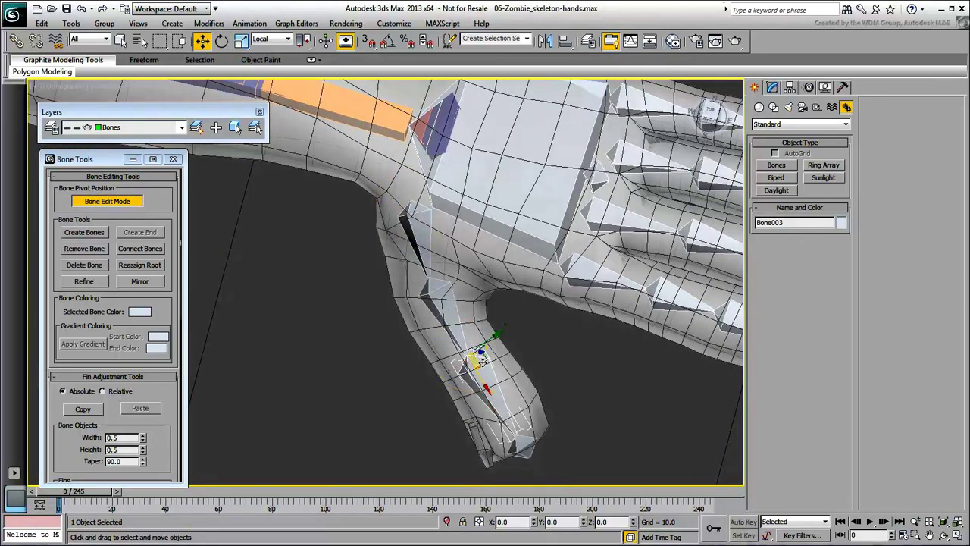
left_click_drag(485, 367, 480, 357)
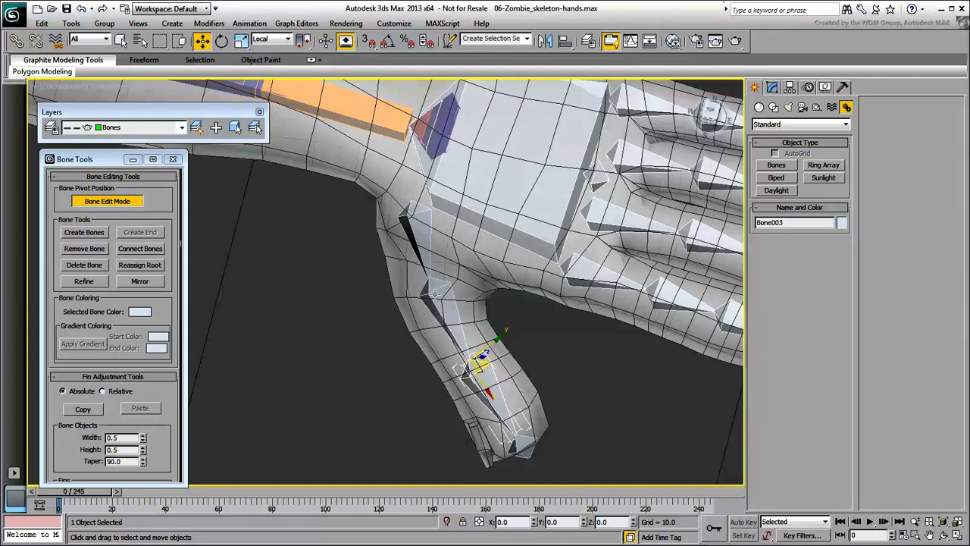
left_click(414, 216)
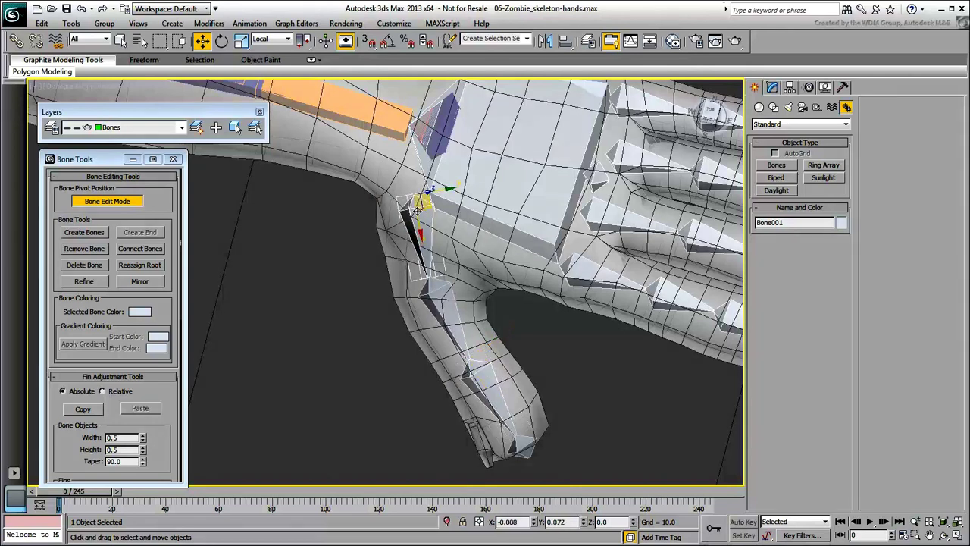
left_click(453, 309)
left_click_drag(445, 310, 444, 307)
- Rename the thumb bones in sequence from root to tip, starting with Thumb_1
middle_click_drag(492, 409, 535, 330, "alt")
left_click(407, 253)
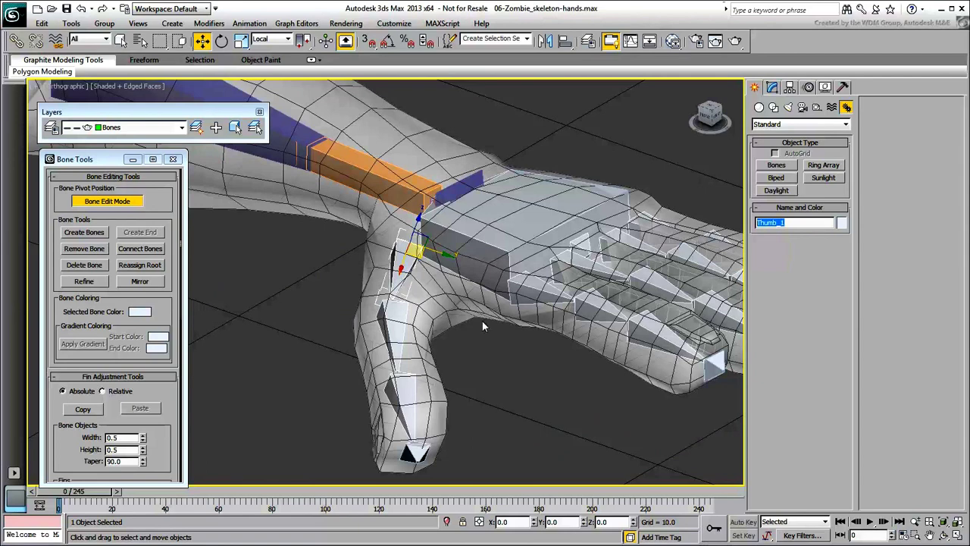
left_click(423, 333)
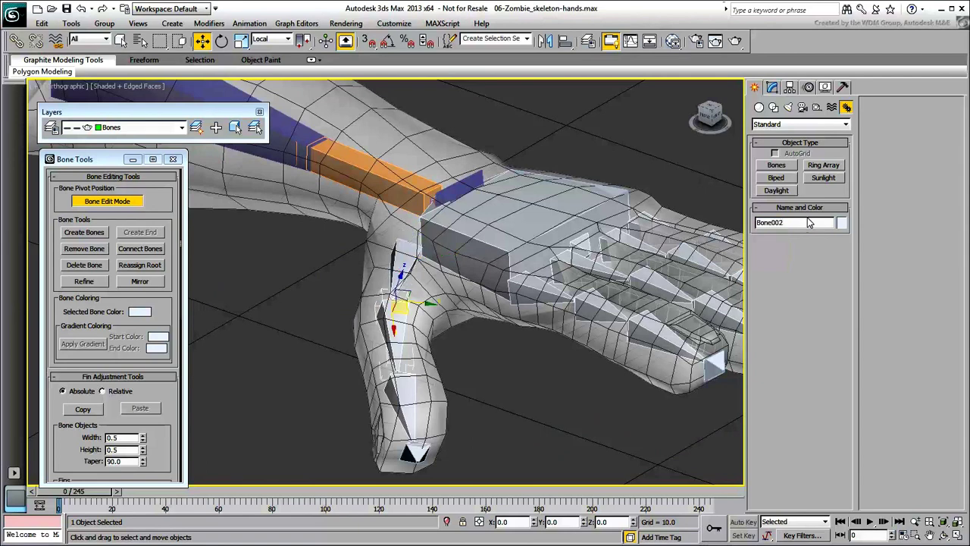
left_click(407, 394)
left_click(419, 452)
key("Return")
- Delete the thumb tip nub, create a new end bone from the last thumb bone, and rename it
middle_click_drag(539, 419, 546, 378)
key("Delete")
left_click(412, 385)
left_click(152, 235)
left_click(151, 233)
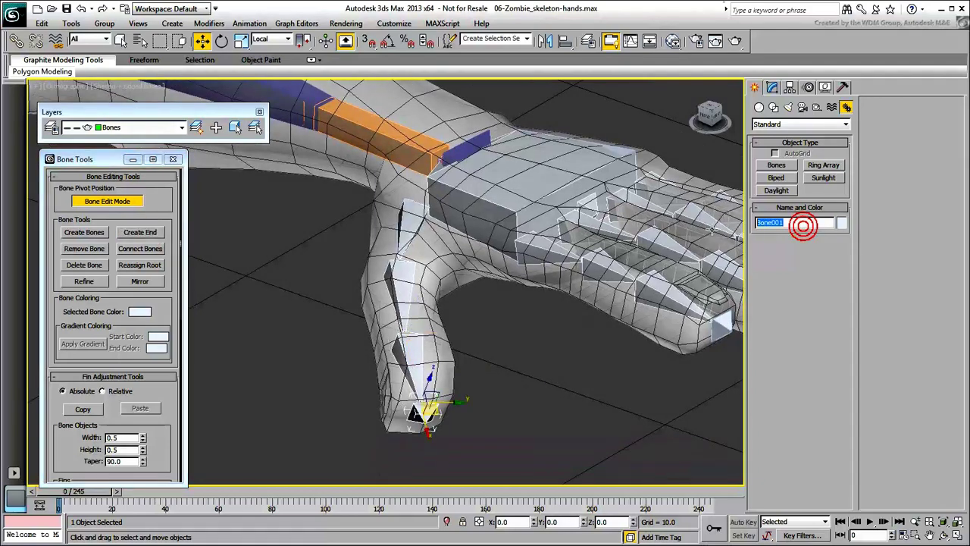
- Select the whole thumb chain, leave Bone Edit Mode, and clear the selection
middle_click_drag(487, 355, 212, 417, "alt")
double_click(363, 239)
middle_click_drag(479, 336, 485, 368)
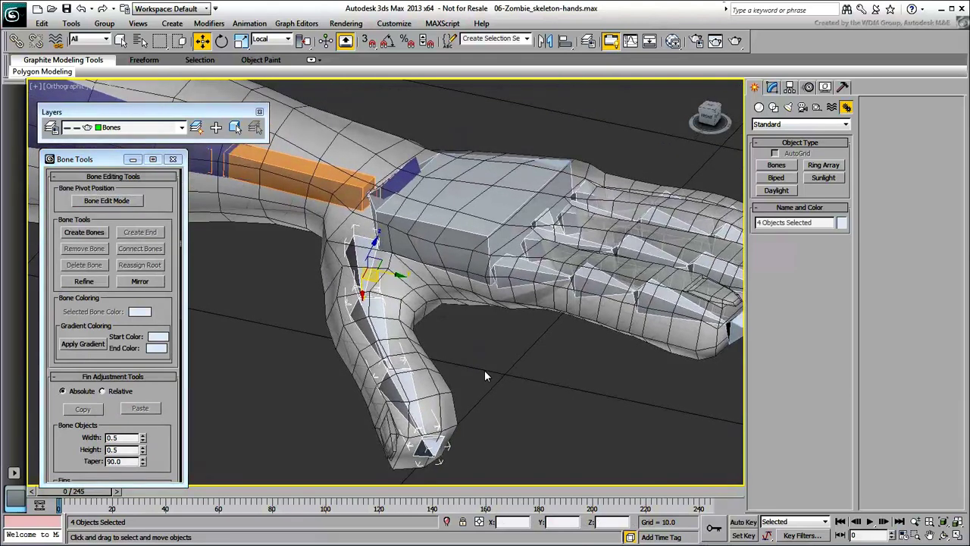
left_click(497, 368)
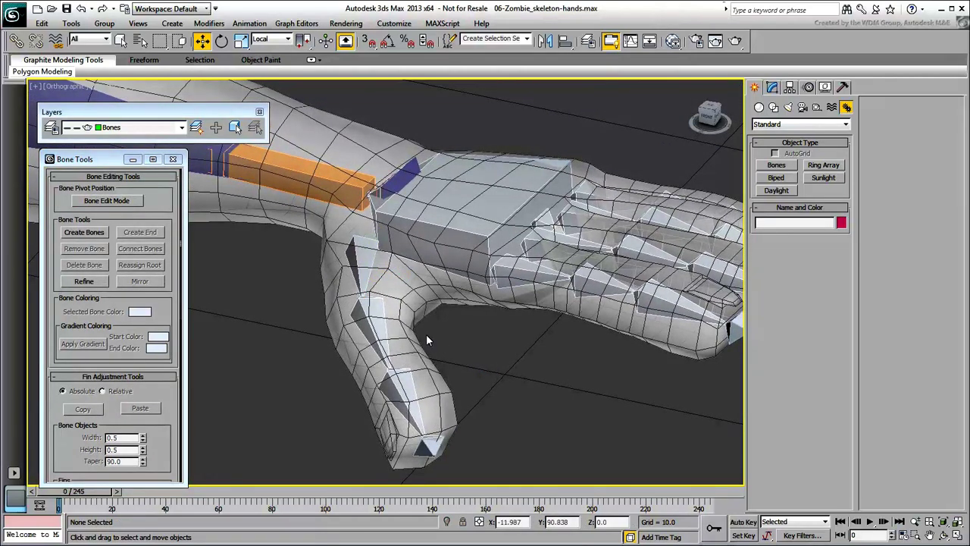
- Select the first bone of the thumb and of each finger and link them to the palm bone
left_click(365, 275)
left_click(527, 265, "ctrl")
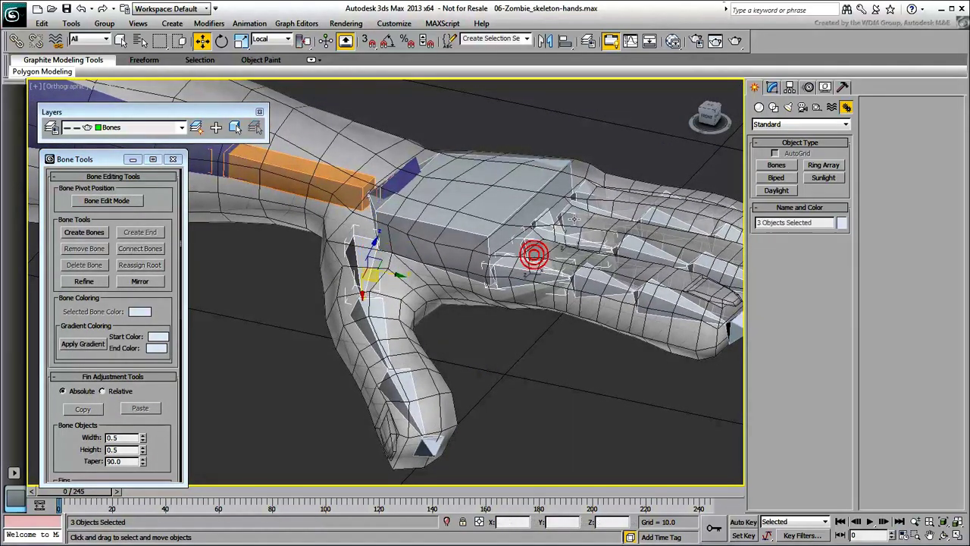
left_click(16, 41)
left_click_drag(362, 258, 469, 192)
- Rotate the palm bone to test that the thumb and fingers follow it, and cancel the rotation
right_click(455, 210)
left_click(477, 245)
left_click(397, 199)
left_click_drag(396, 199, 404, 225)
right_click(410, 215)
middle_click_drag(460, 330, 451, 359, "alt")
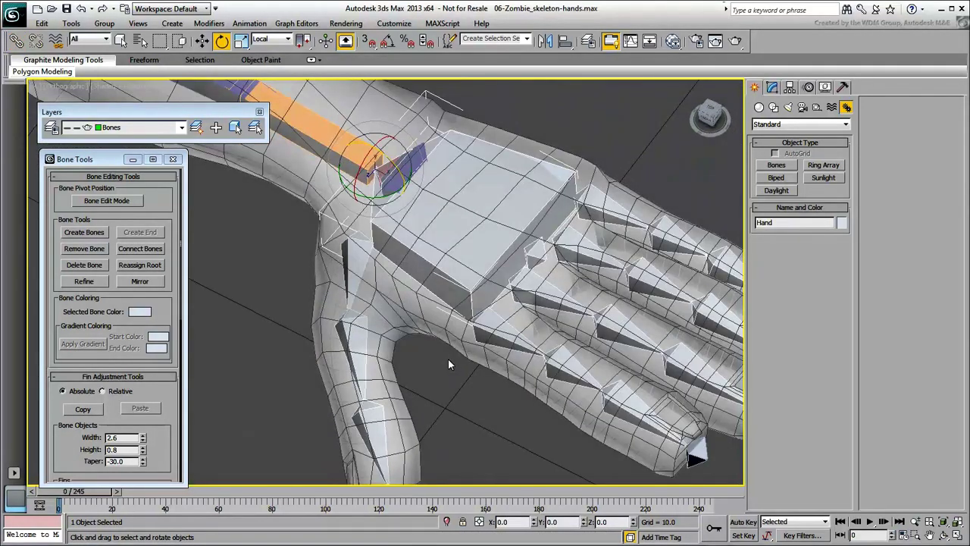
- Switch to wireframe display and link the palm bone to the wrist bone
key("F3")
scroll(409, 225, "up", 4)
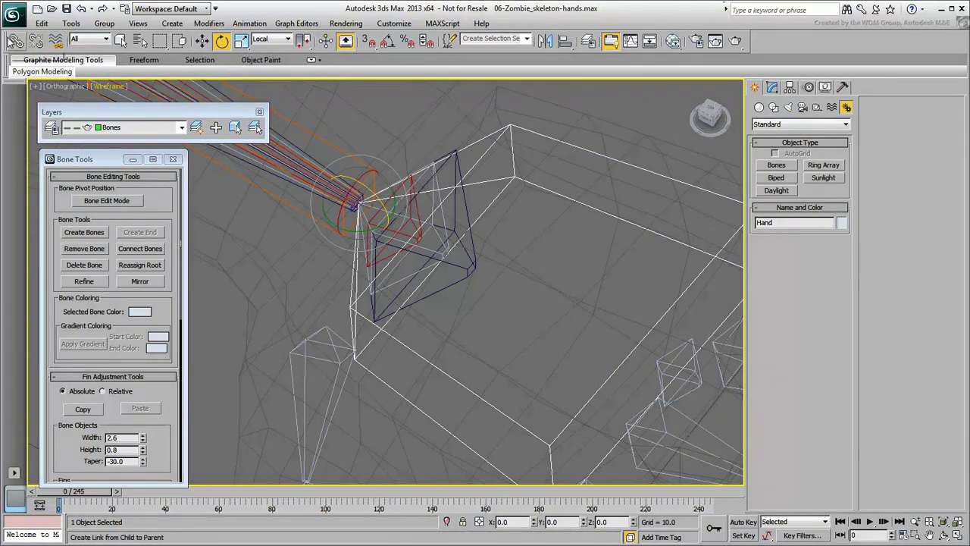
left_click(14, 40)
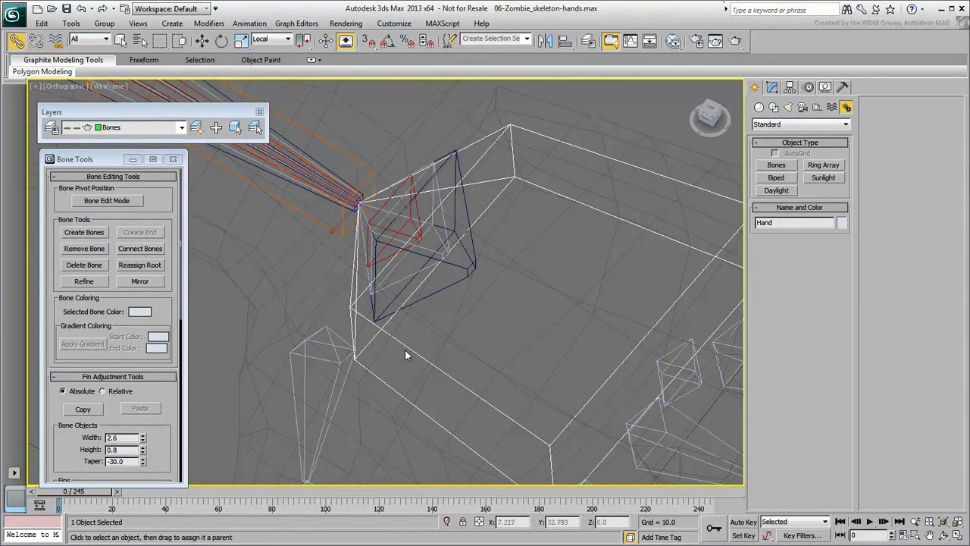
- Restore the shaded display, rotate the wrist bone to test that the hand follows, and cancel the rotation
right_click(437, 233)
left_click(459, 256)
scroll(416, 318, "down", 8)
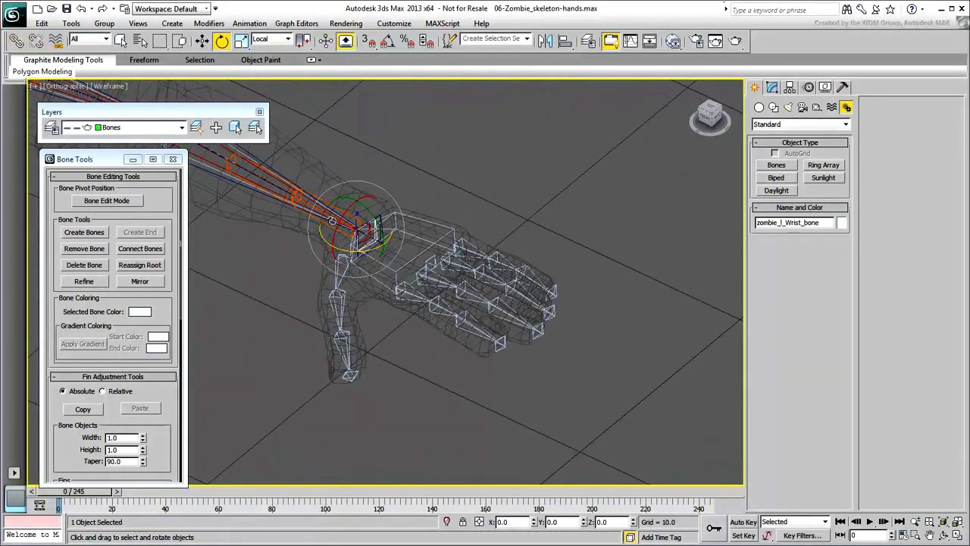
key("F3")
left_click_drag(378, 224, 348, 219)
right_click(382, 240)
right_click(355, 227)
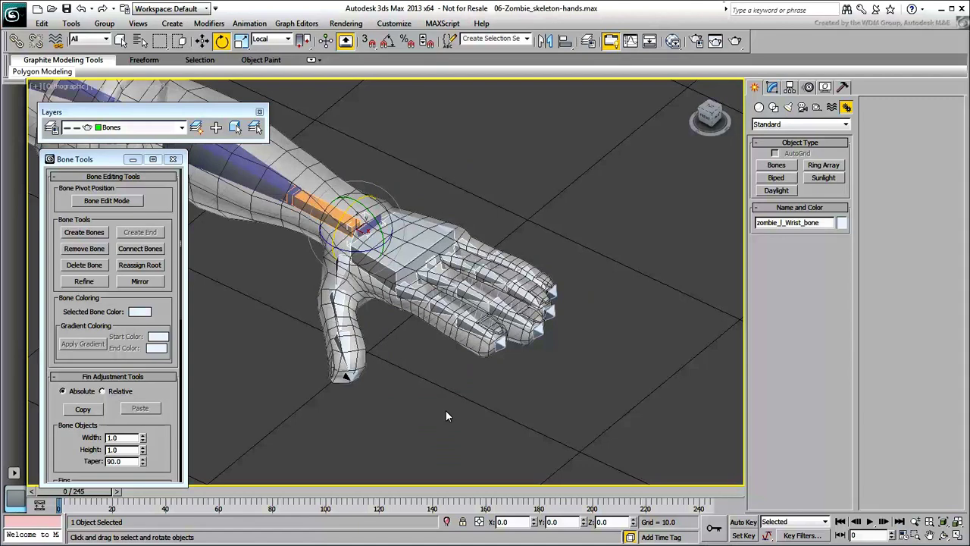
- Select the palm bone with all its children and rename them with the prefix zombie_l_ and the suffix _bone
left_click(425, 364)
left_click(407, 267)
double_click(407, 267)
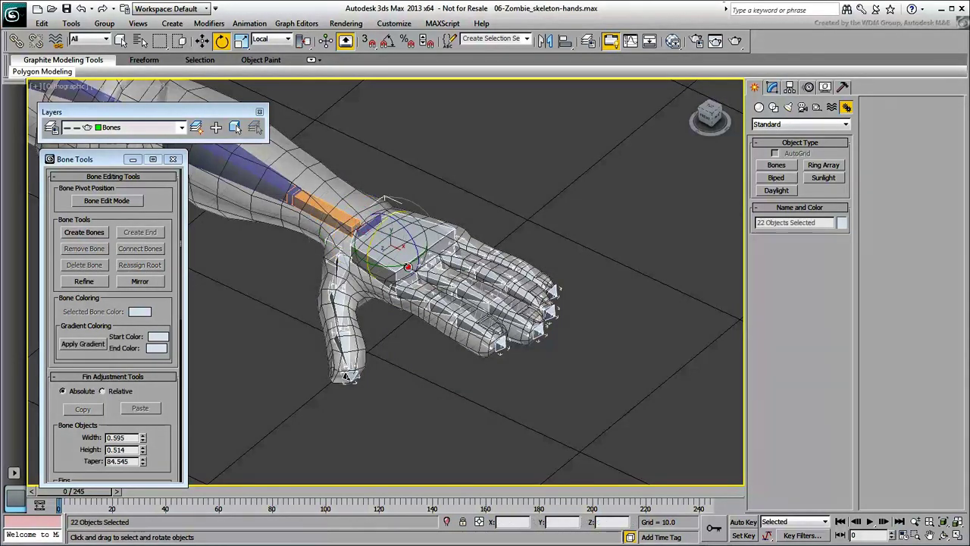
left_click(71, 24)
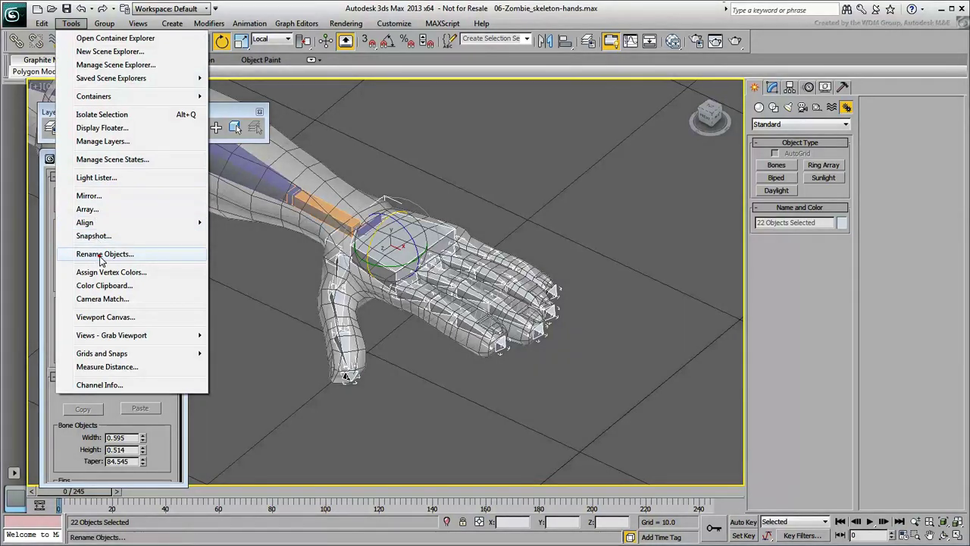
left_click(95, 253)
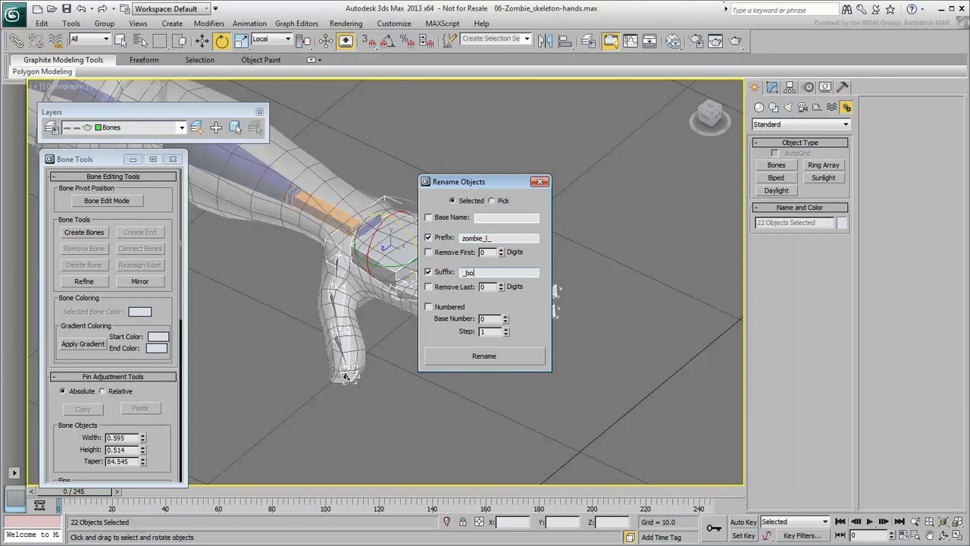
left_click(493, 360)
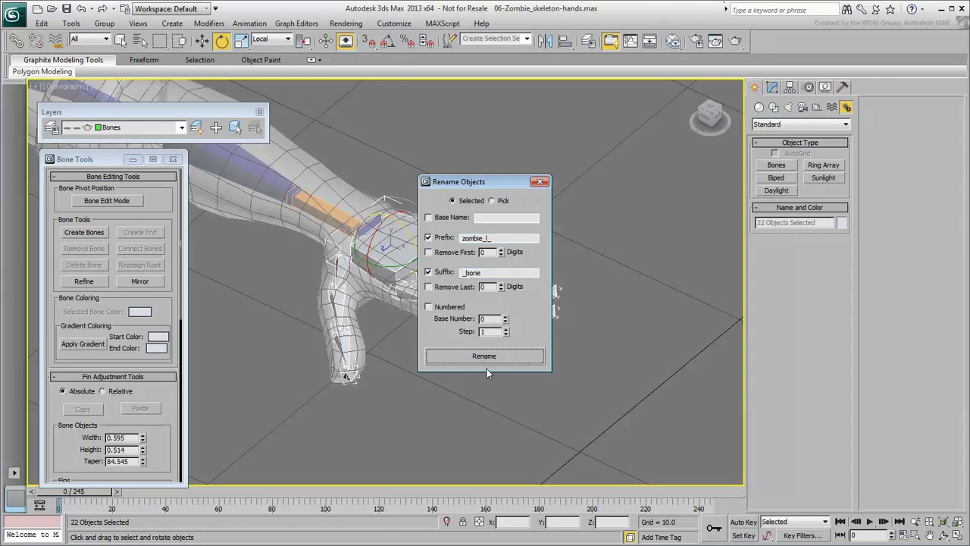
left_click(539, 181)
- Select the palm bone and a few finger bones one by one to check their new names
left_click(453, 395)
left_click(401, 266)
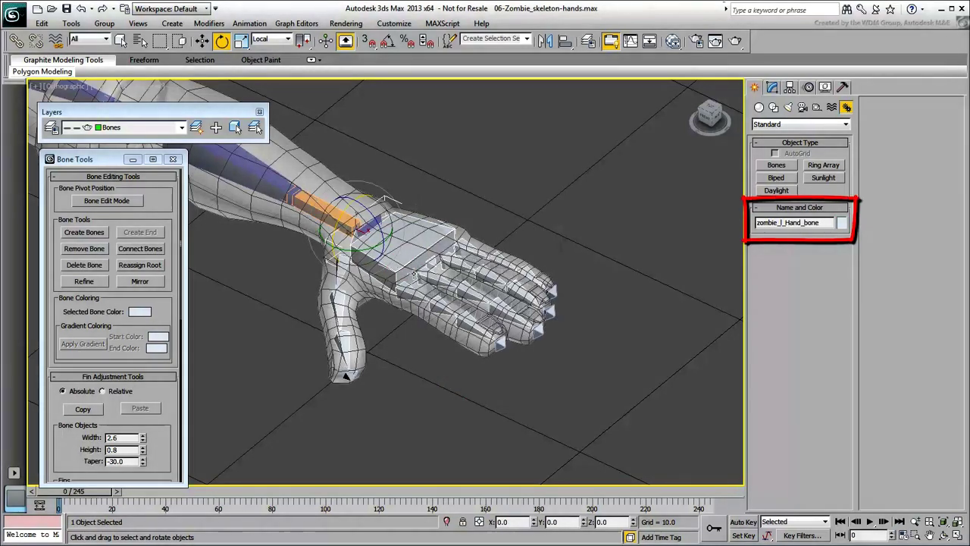
left_click(442, 281)
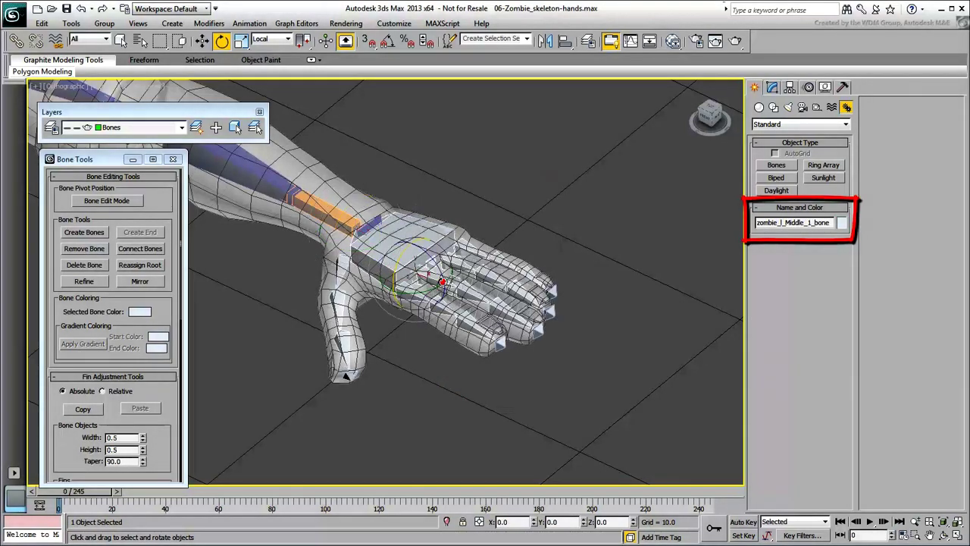
left_click(476, 296)
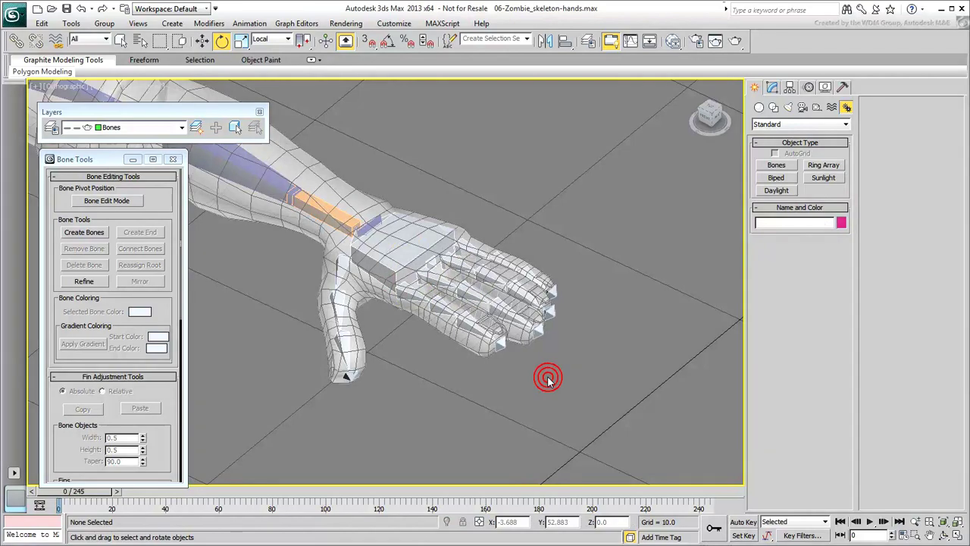